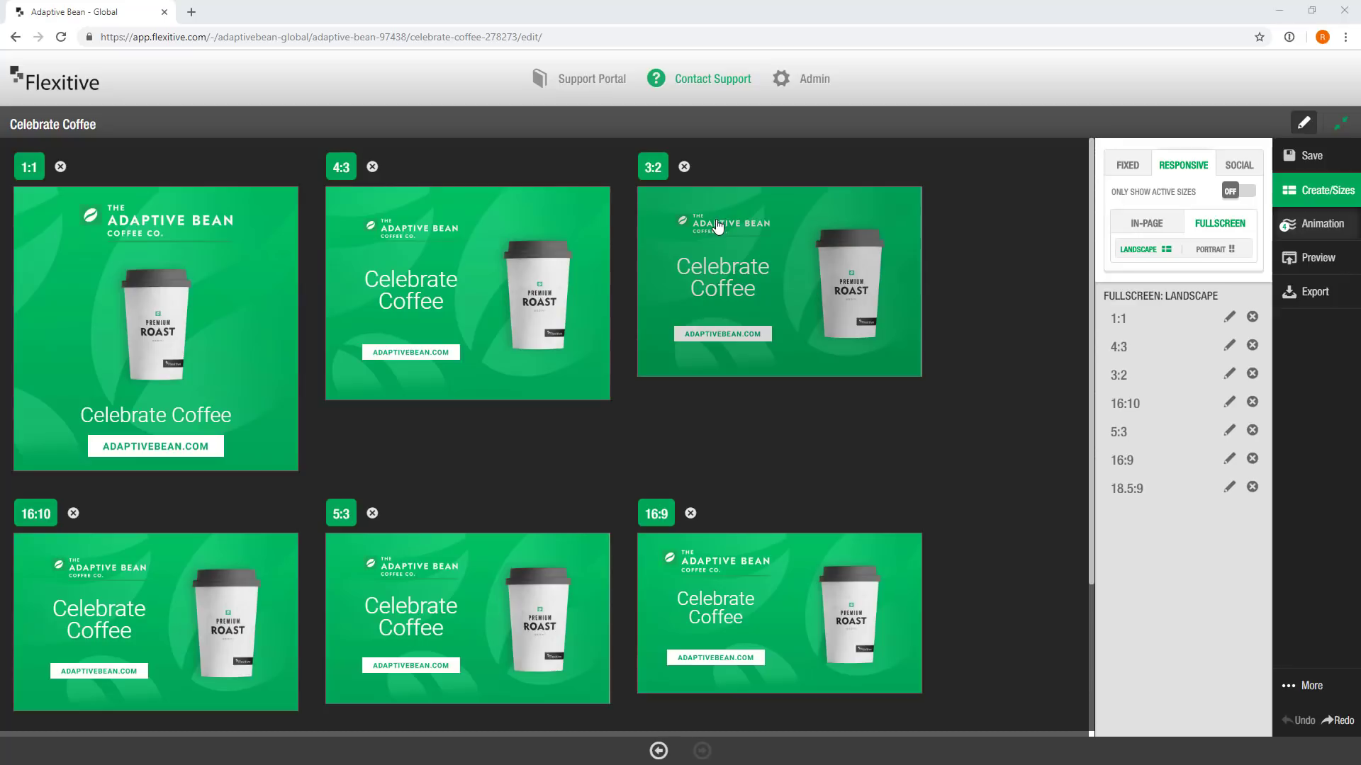
# On the 16:9 banner, swap the Premium Roast cup for Adaptive Bean - Beans.png across all sizes
pyautogui.click(755, 583)
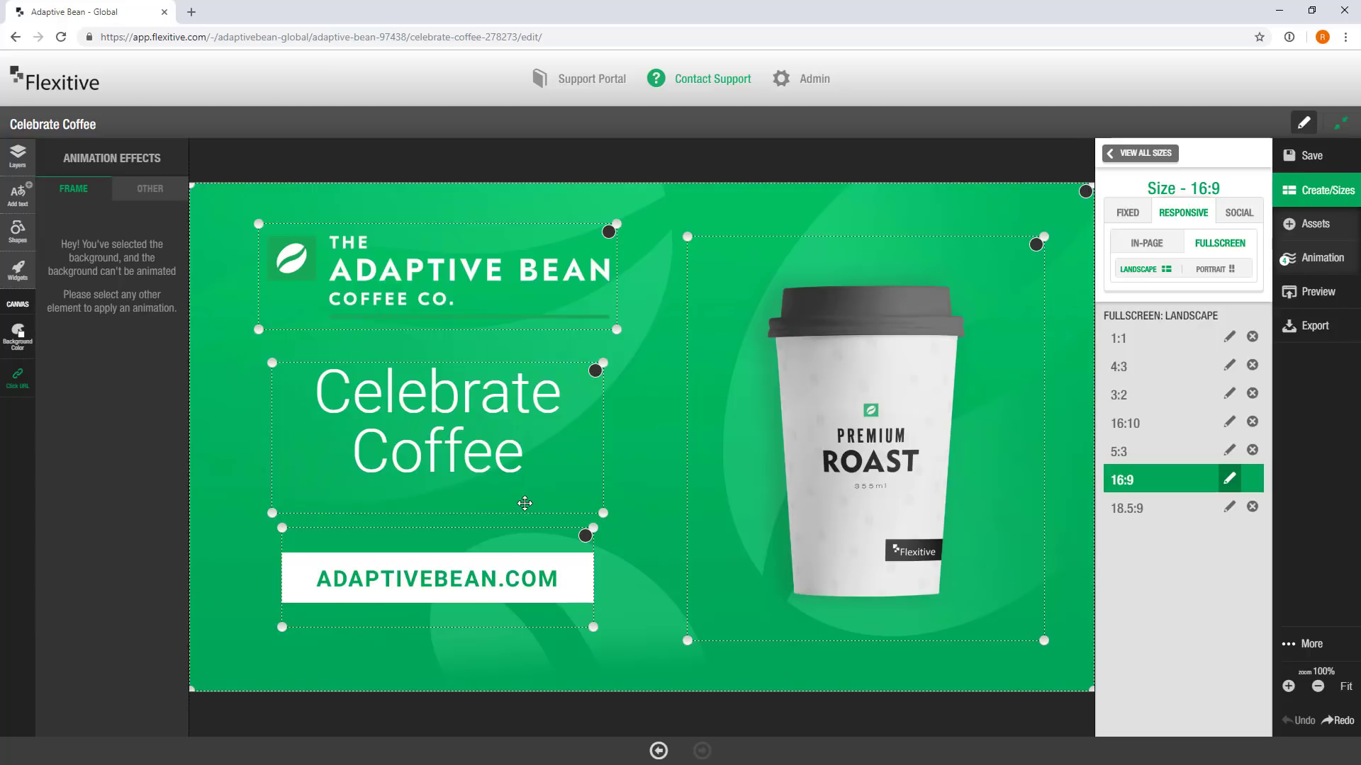
pyautogui.click(1036, 248)
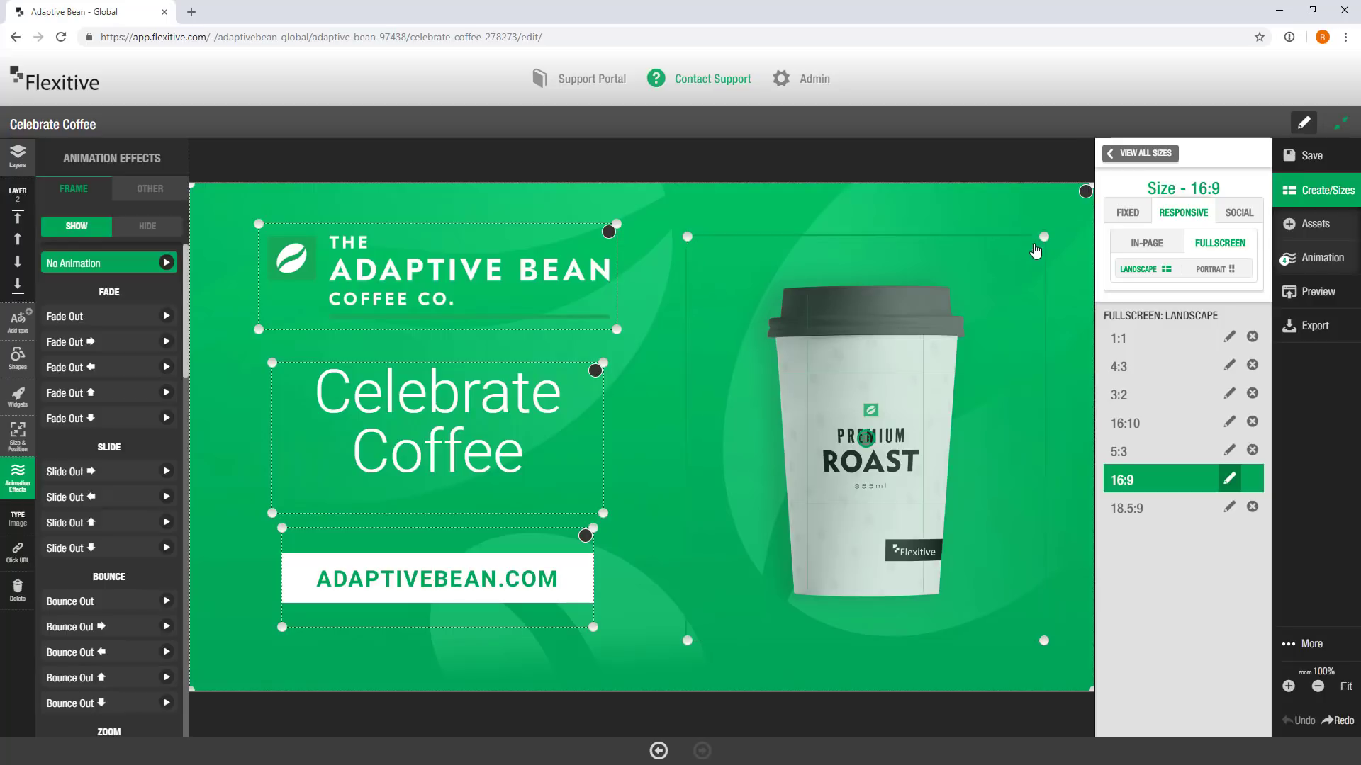
pyautogui.click(1298, 234)
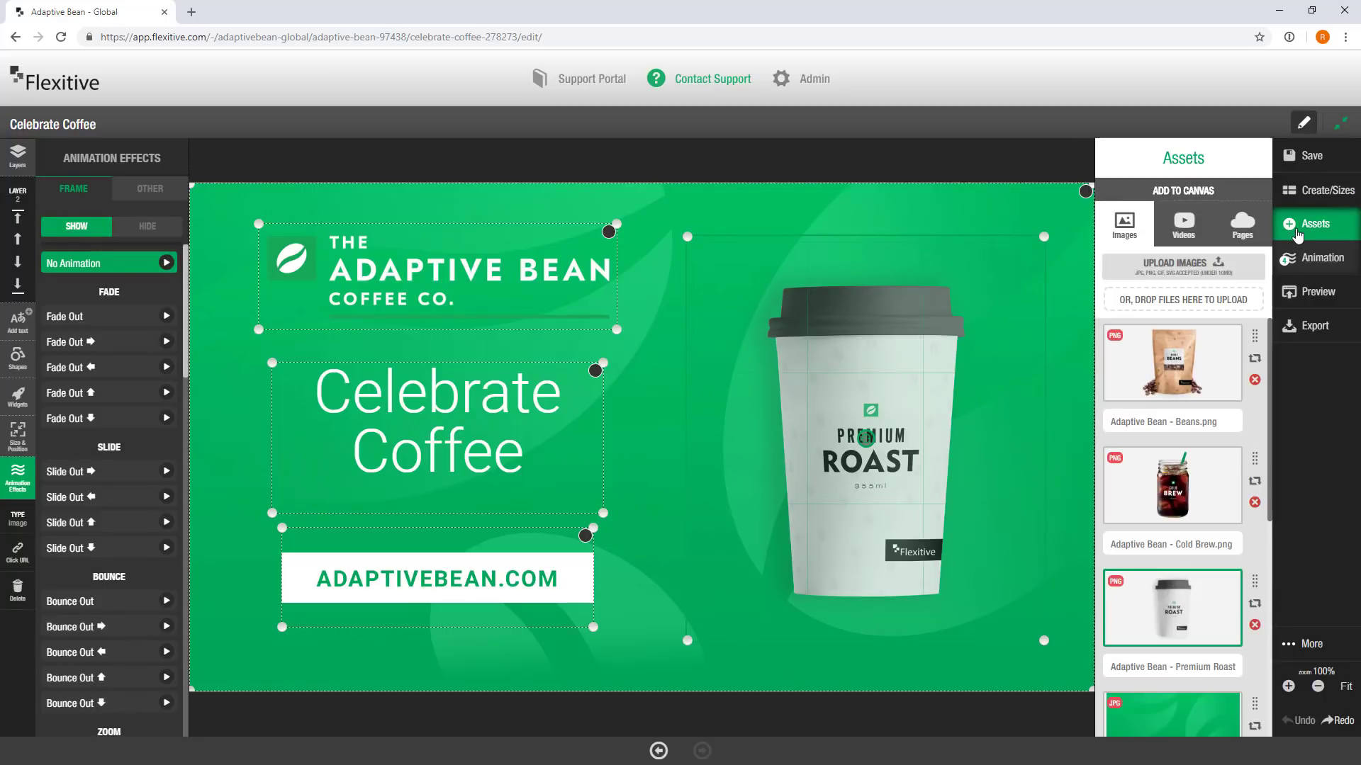
pyautogui.click(1254, 361)
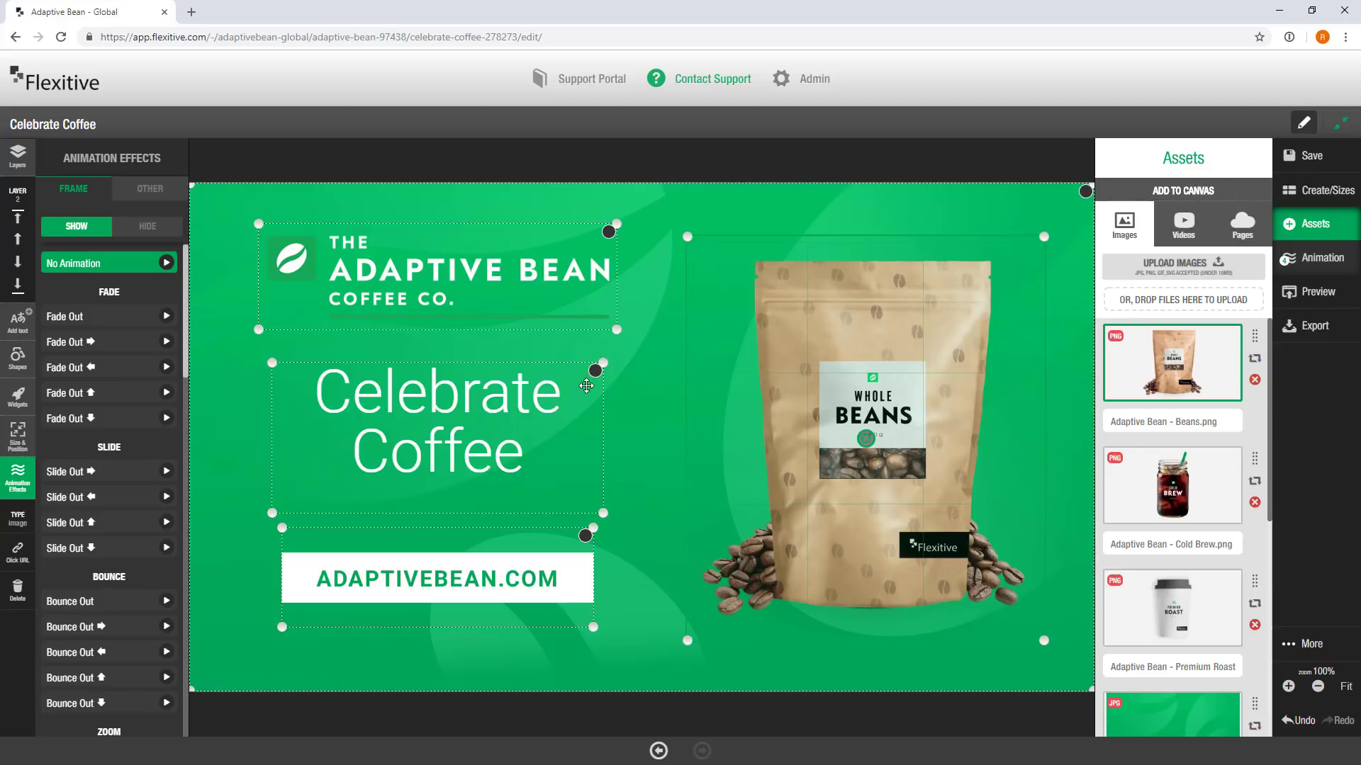
# Replace the 'Celebrate Coffee' headline text with 'Coffee to Celebrate'
pyautogui.doubleClick(534, 440)
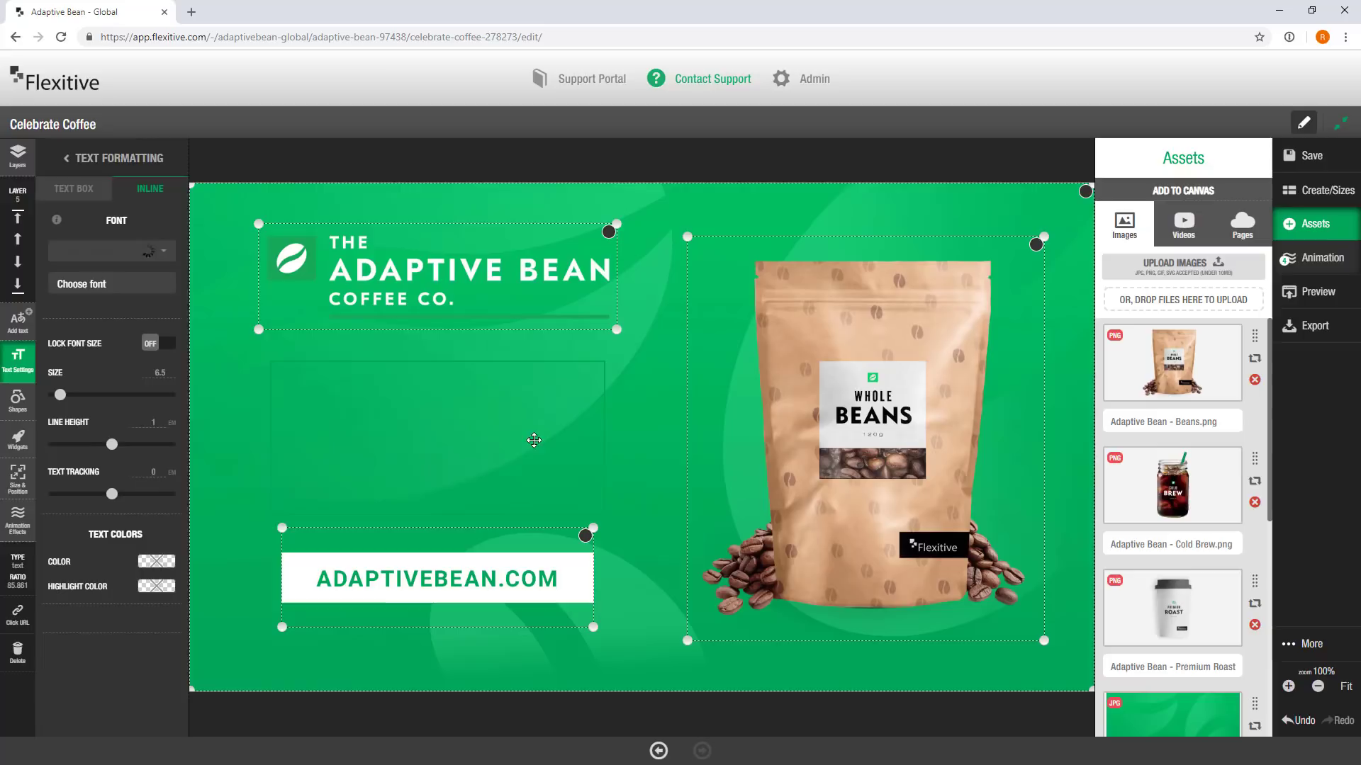
pyautogui.moveTo(534, 440); pyautogui.dragTo(227, 383)
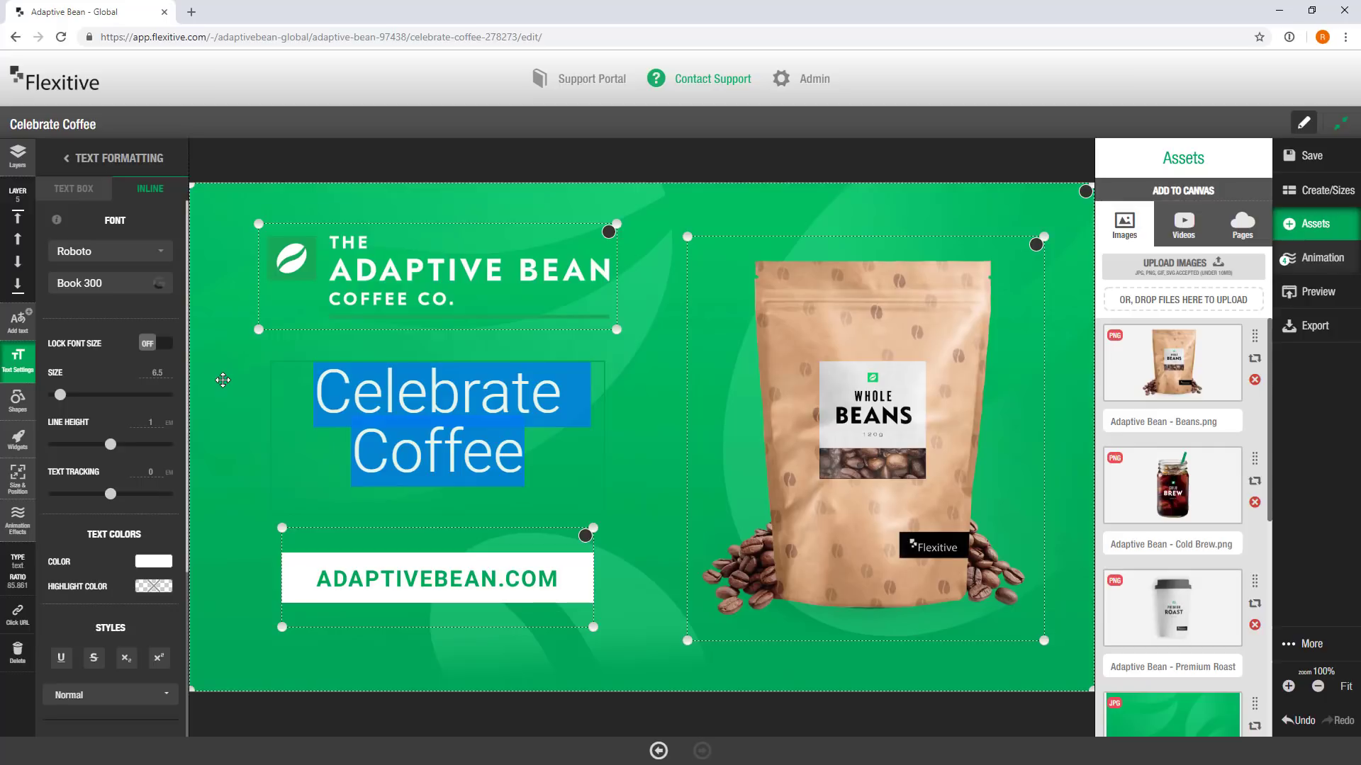
pyautogui.write('Coffee to ')
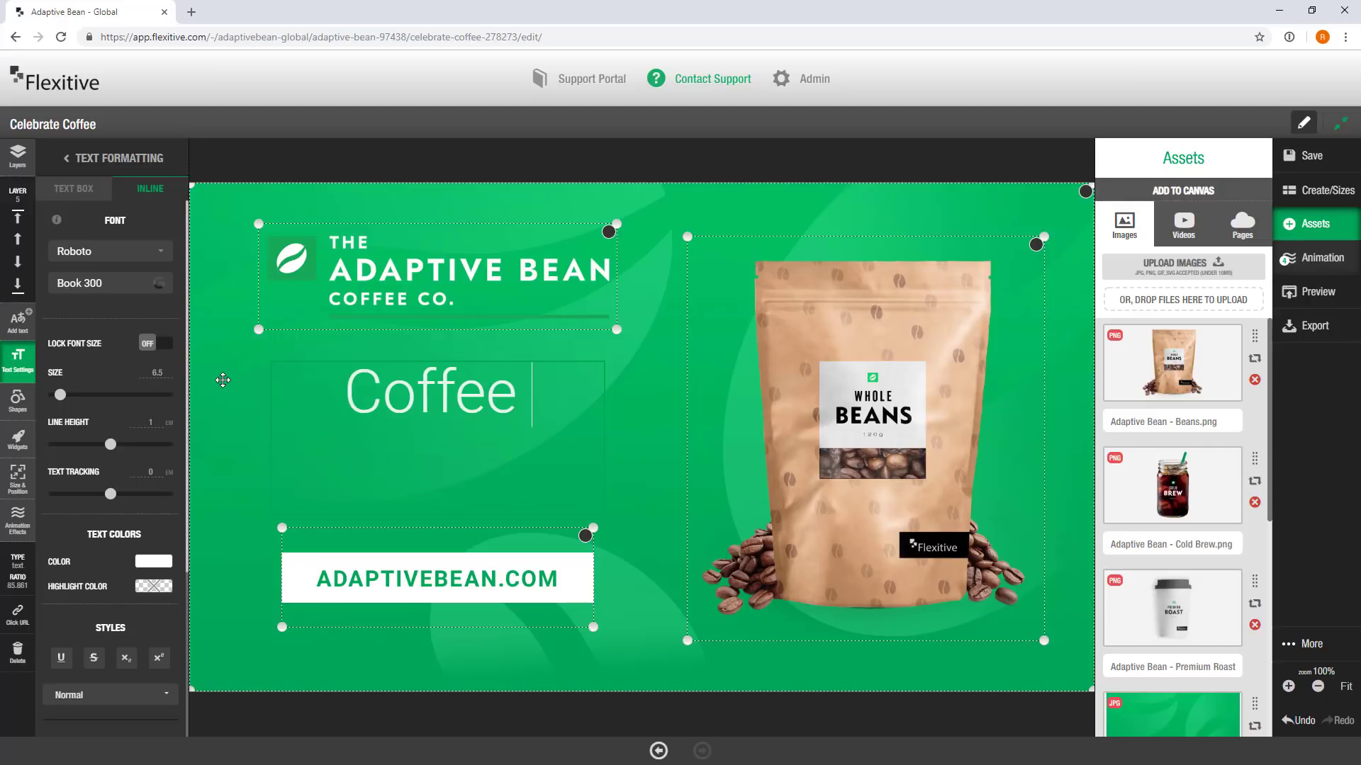
pyautogui.write('Celebrate')
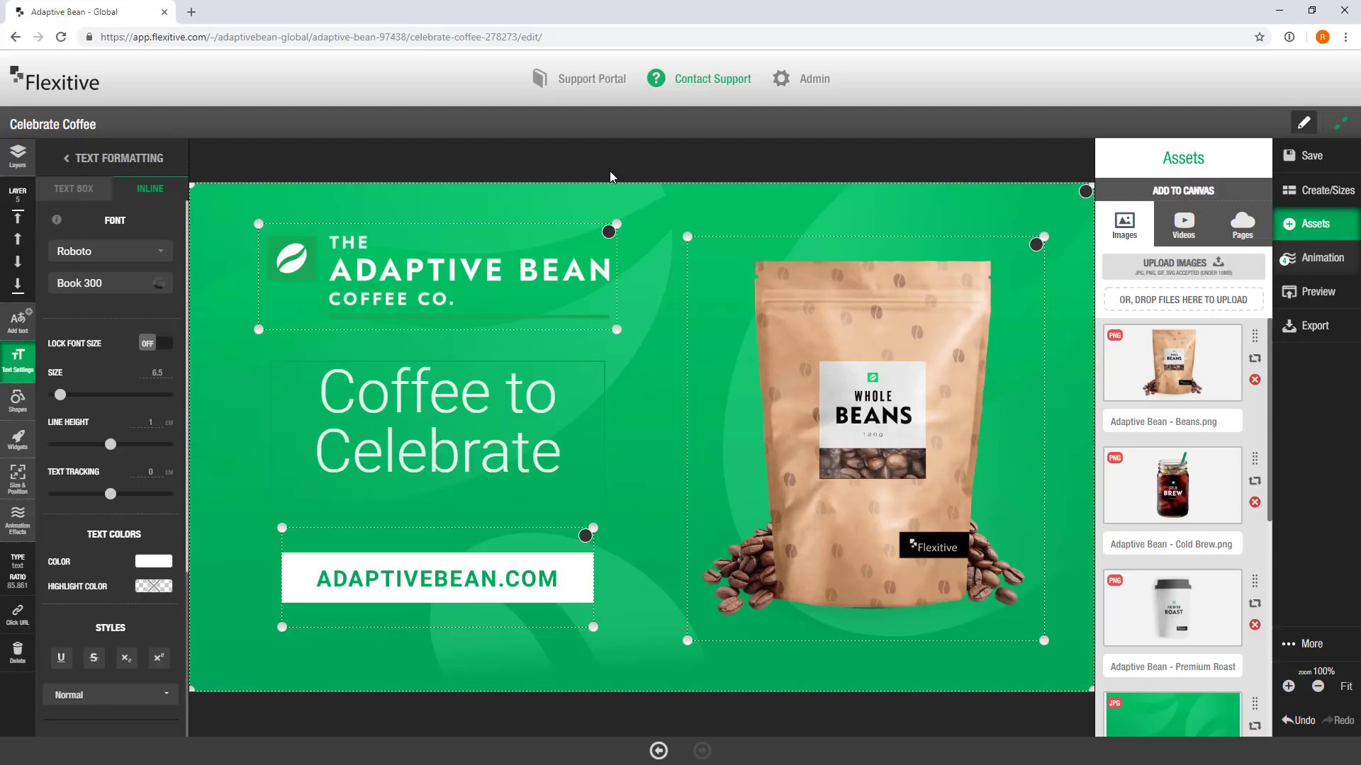
pyautogui.click(696, 310)
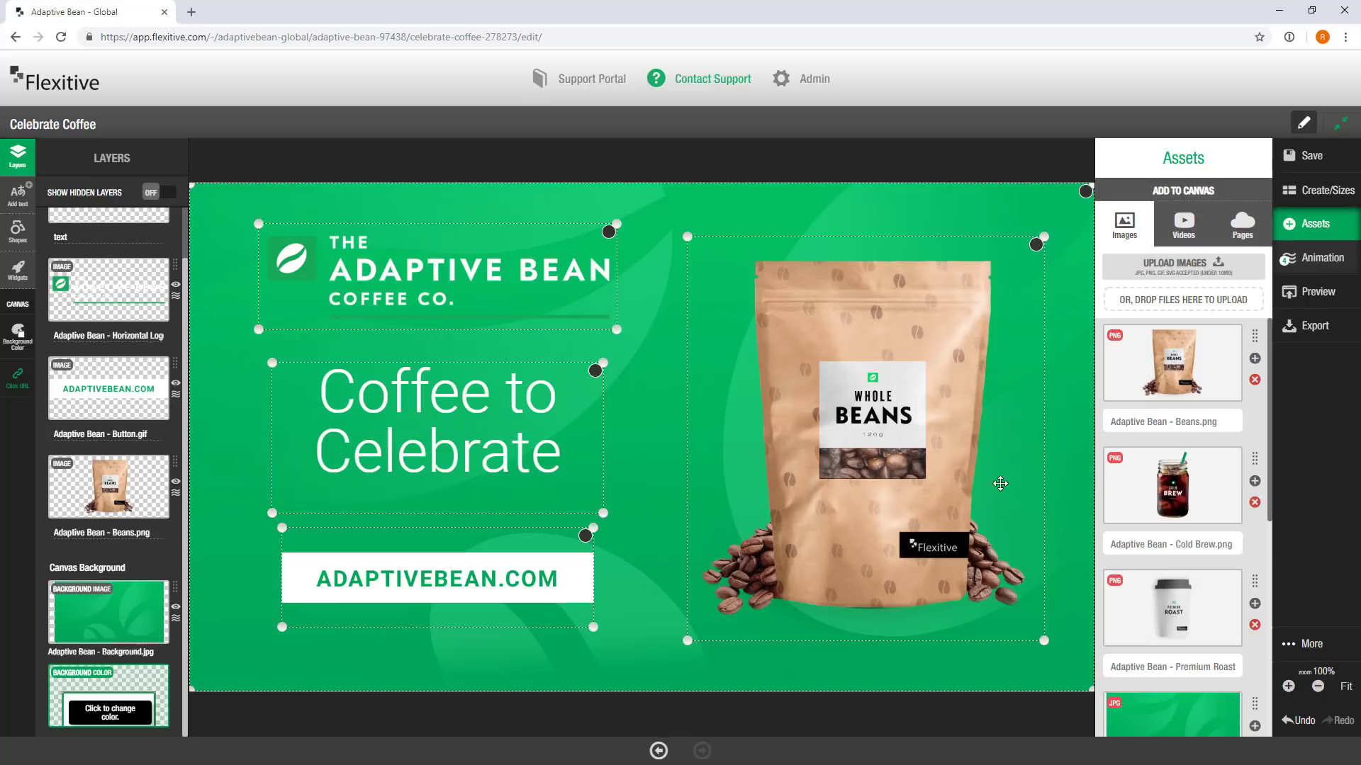
# View all sizes together, scroll through the landscape grid, then show the fullscreen portrait sizes
pyautogui.click(1319, 190)
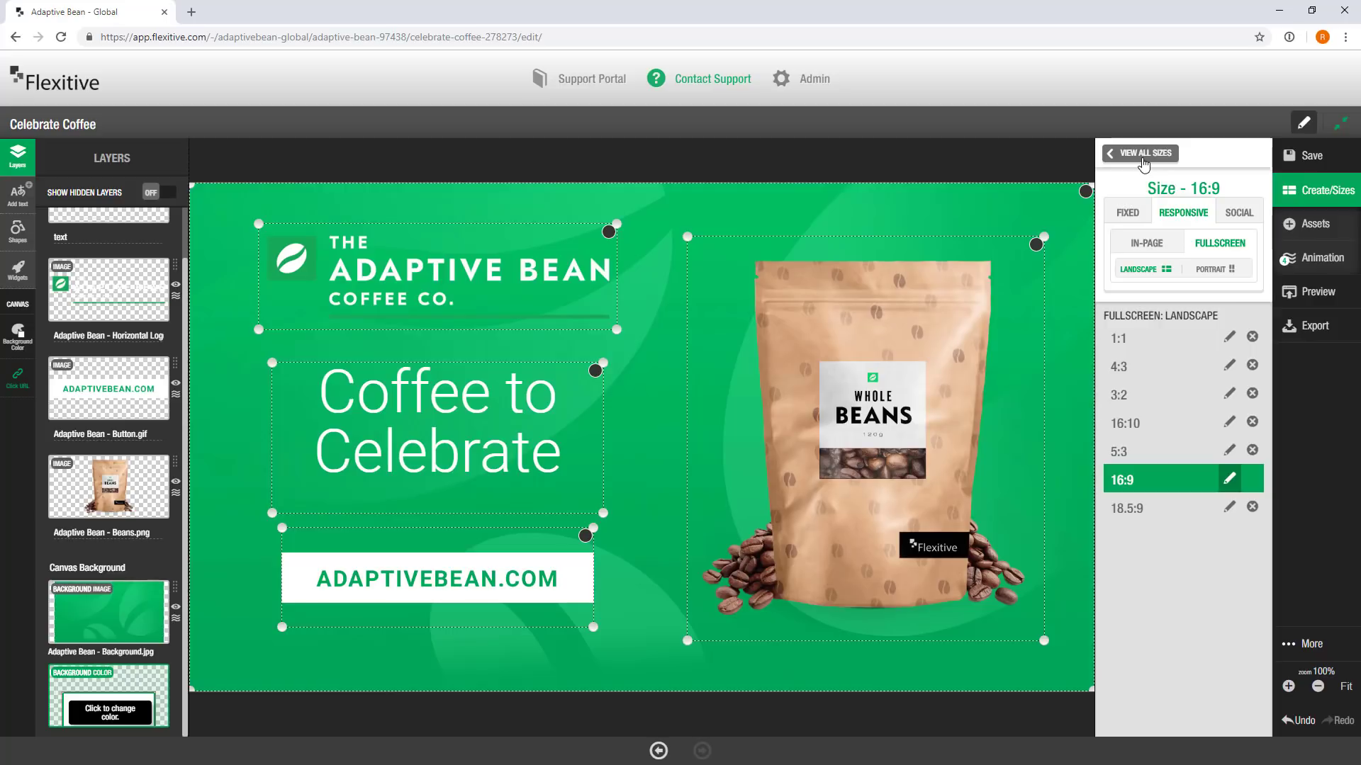
pyautogui.click(1143, 154)
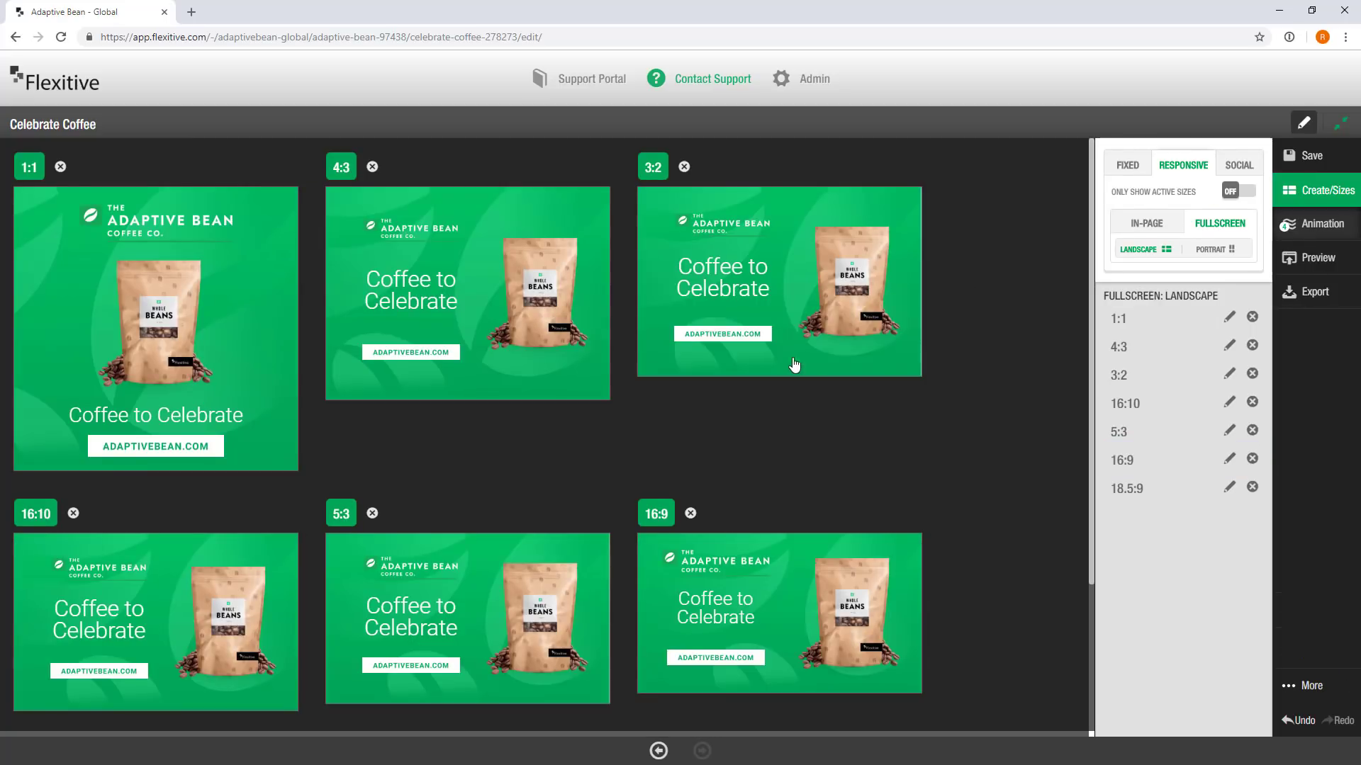
pyautogui.scroll(-3, 790, 368)
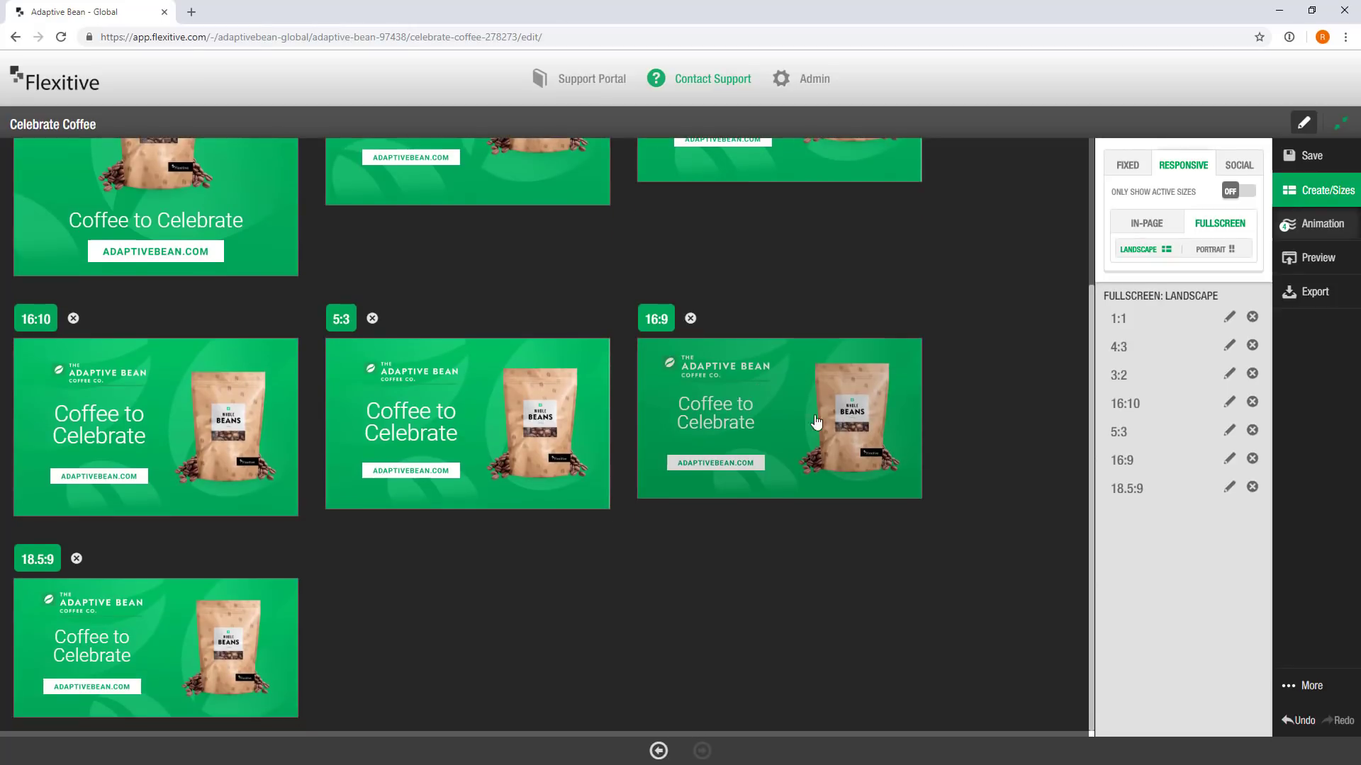
pyautogui.scroll(3, 427, 628)
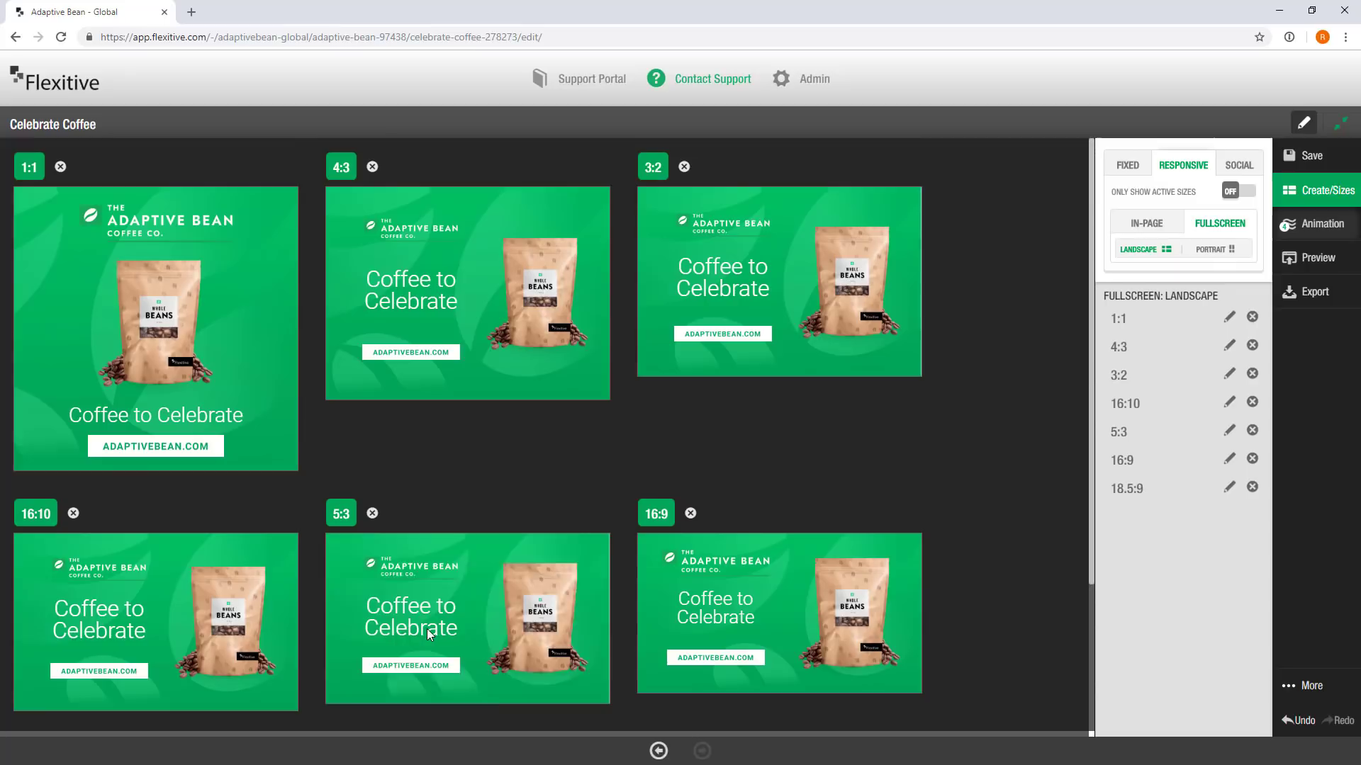
pyautogui.click(1216, 252)
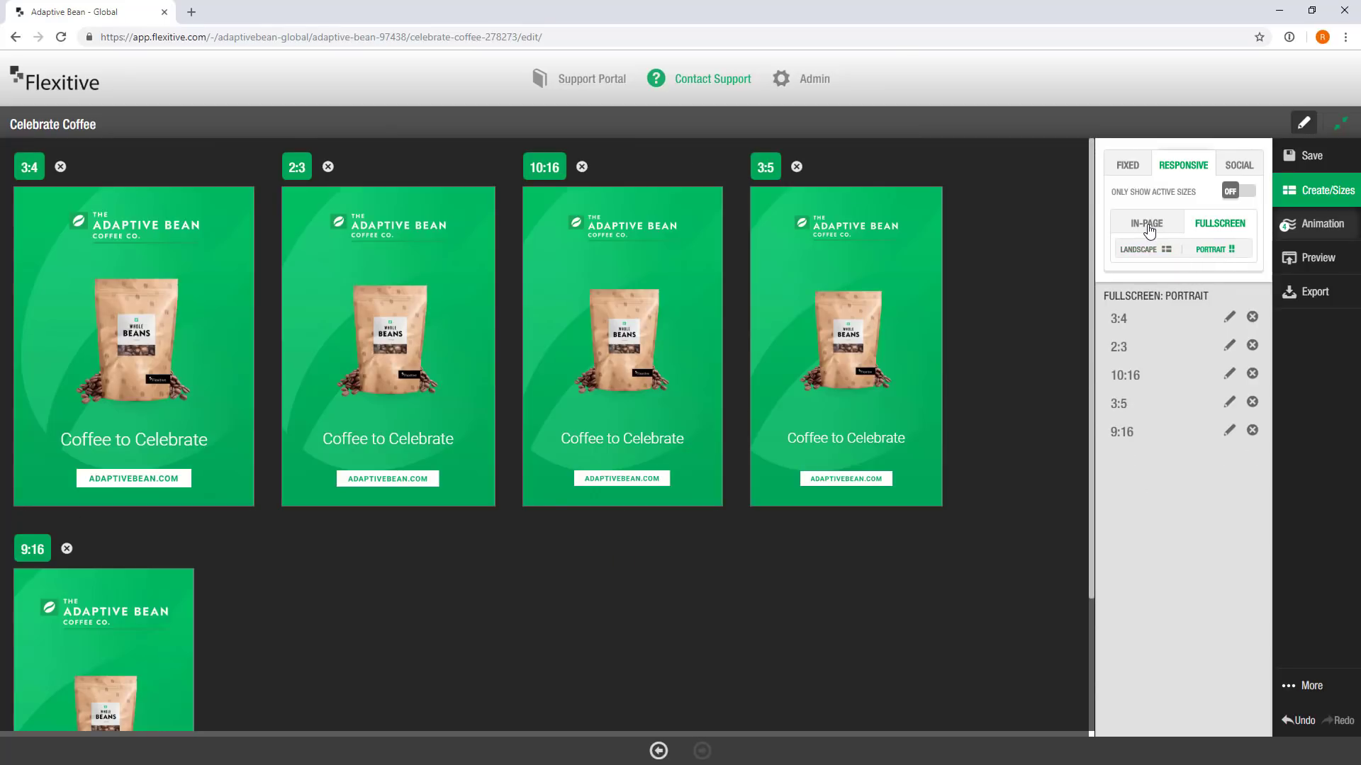
# Show the in-page portrait sizes and undo both the image swap and the headline change
pyautogui.click(1148, 224)
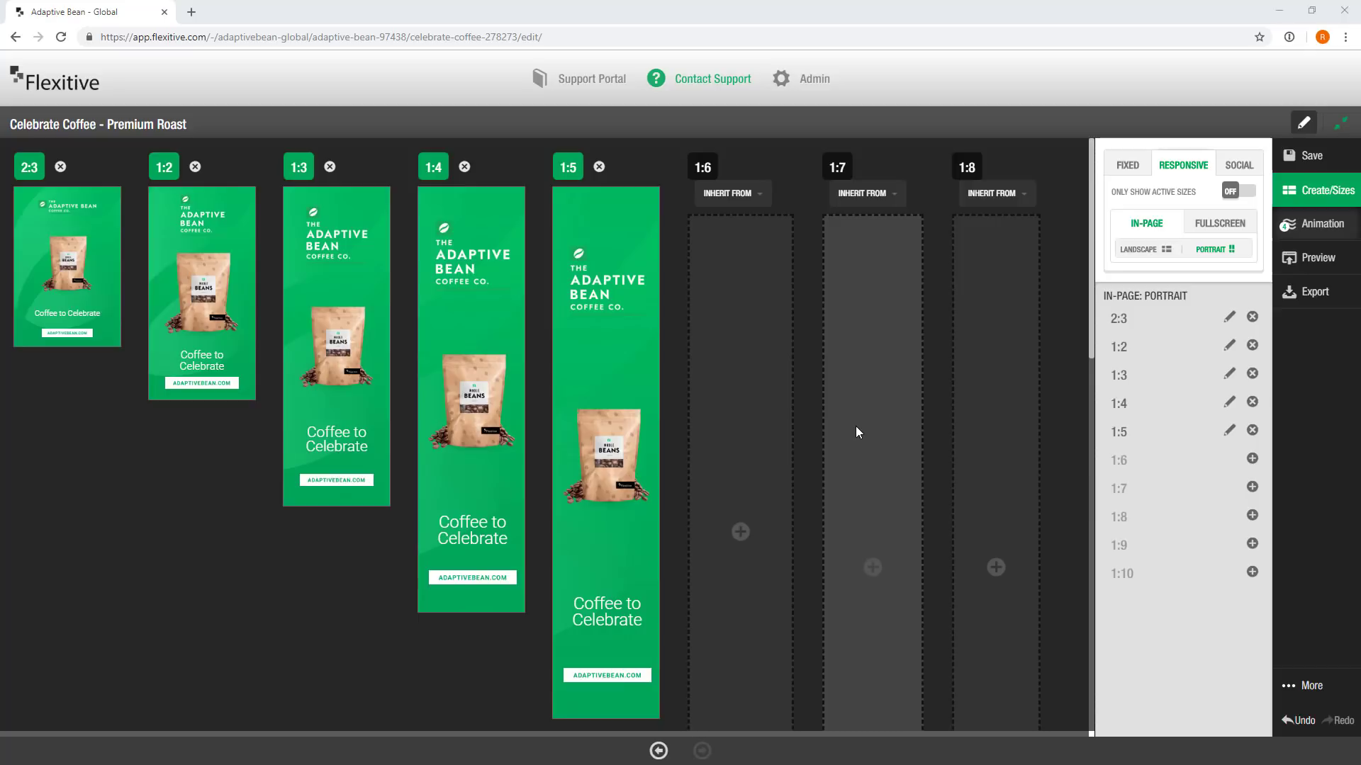
pyautogui.click(1295, 722)
pyautogui.click(1295, 721)
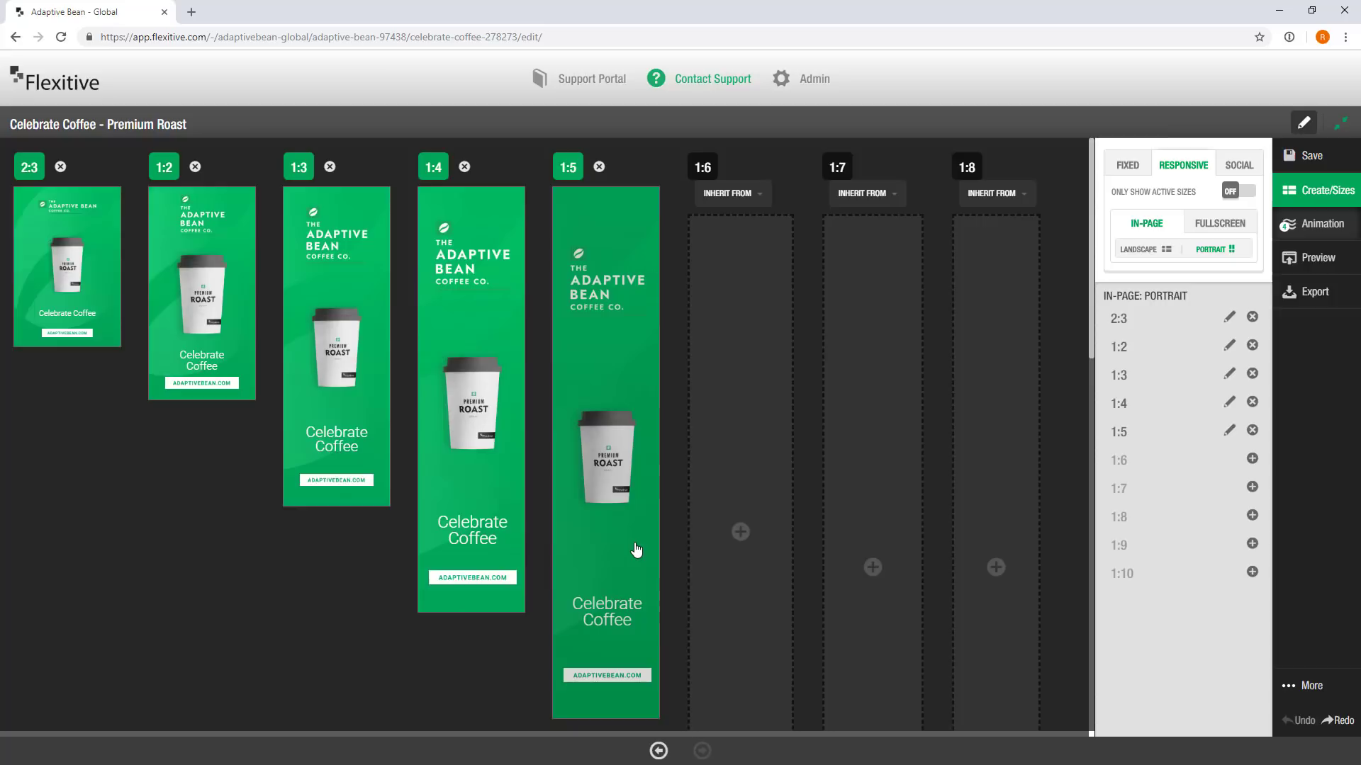
# Duplicate the Celebrate Coffee - Premium Roast design and retitle the copy 'Celebrate Coffee - Whole Beans'
pyautogui.click(1302, 125)
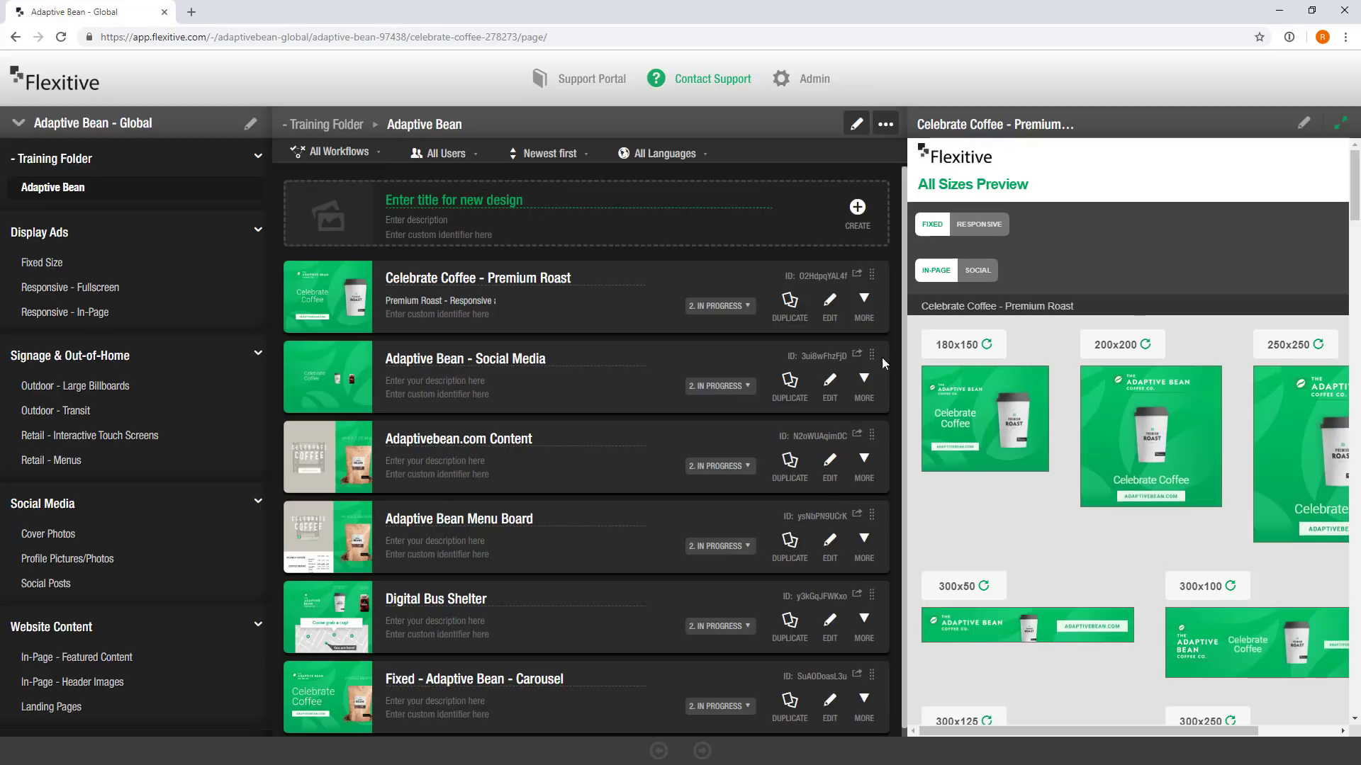
pyautogui.click(793, 321)
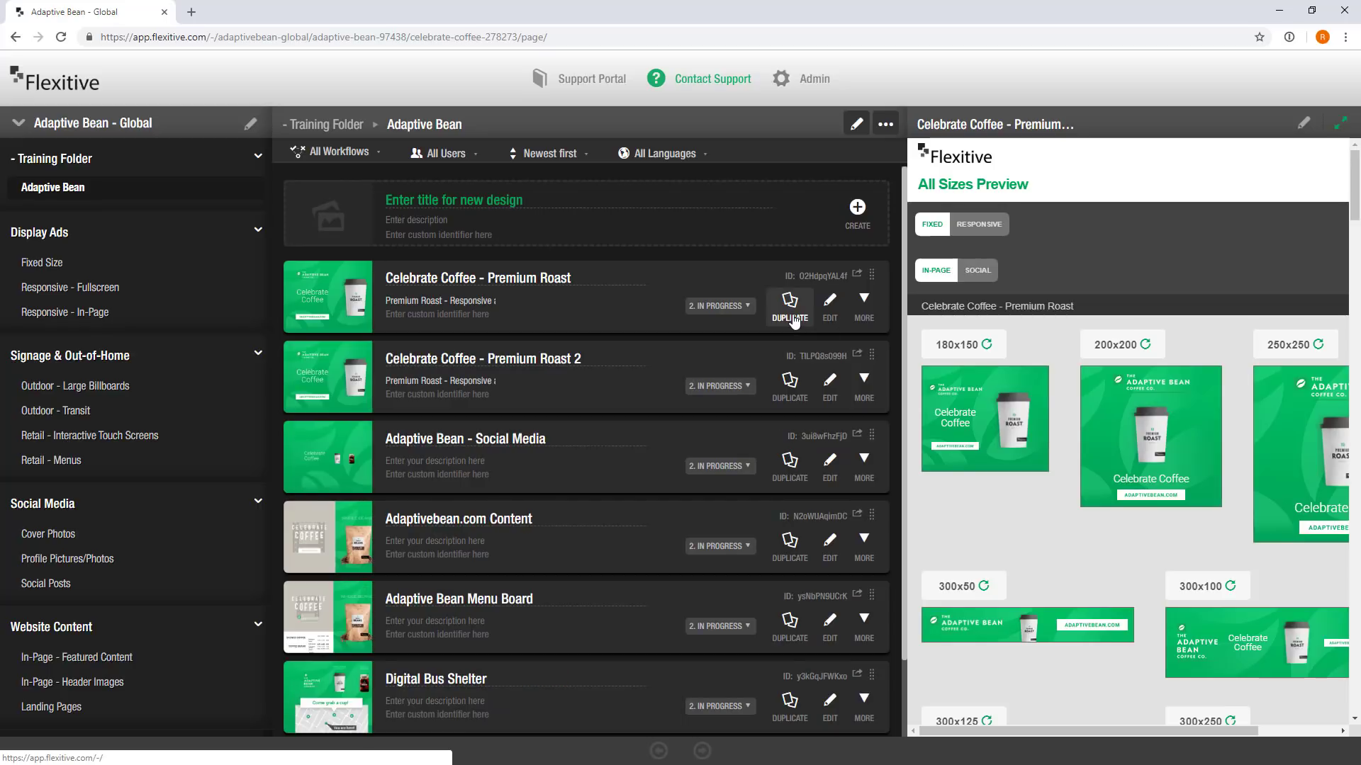
pyautogui.click(615, 360)
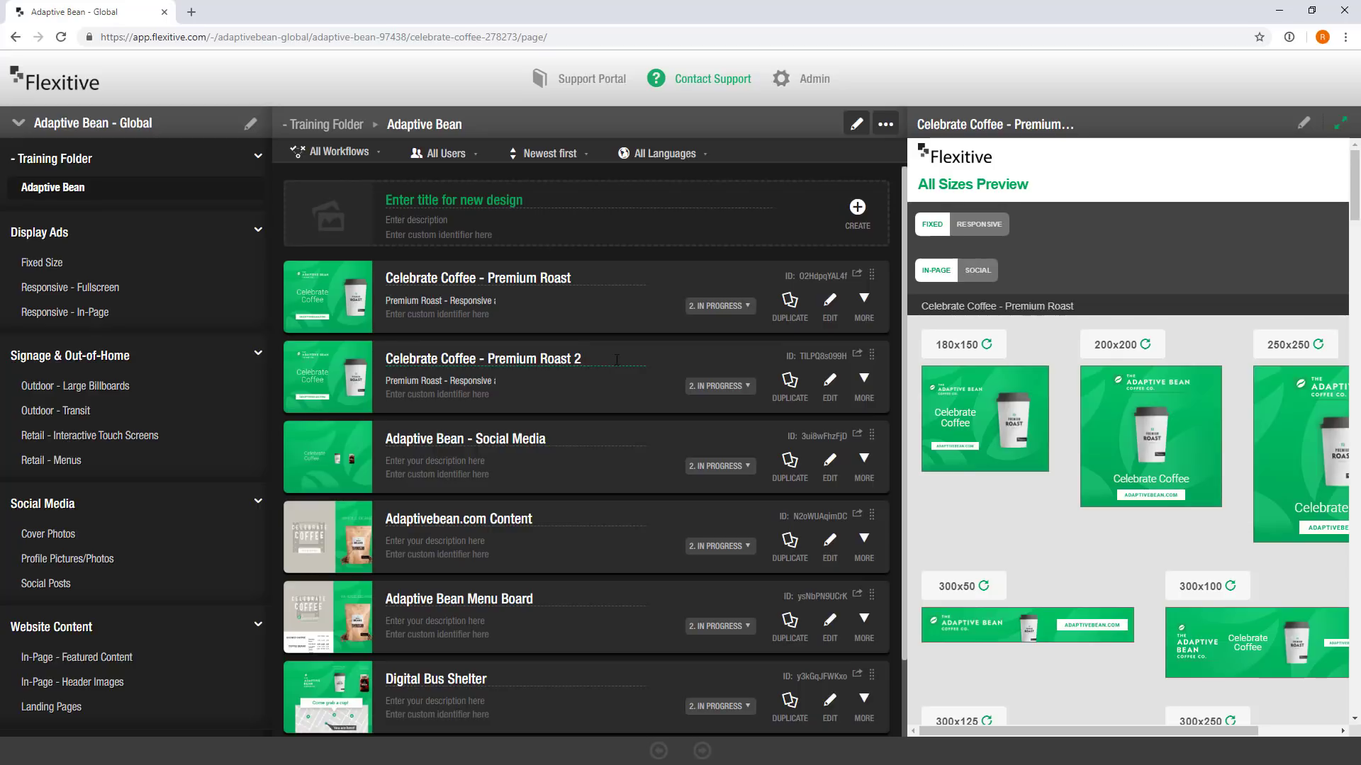
pyautogui.press('BackSpace')
pyautogui.press('BackSpace')
pyautogui.press('BackSpace')
pyautogui.press('BackSpace')
pyautogui.press('BackSpace')
pyautogui.press('BackSpace')
pyautogui.press('BackSpace')
pyautogui.press('BackSpace')
pyautogui.press('BackSpace')
pyautogui.press('BackSpace')
pyautogui.press('BackSpace')
pyautogui.press('BackSpace')
pyautogui.press('BackSpace')
pyautogui.press('BackSpace')
pyautogui.press('BackSpace')
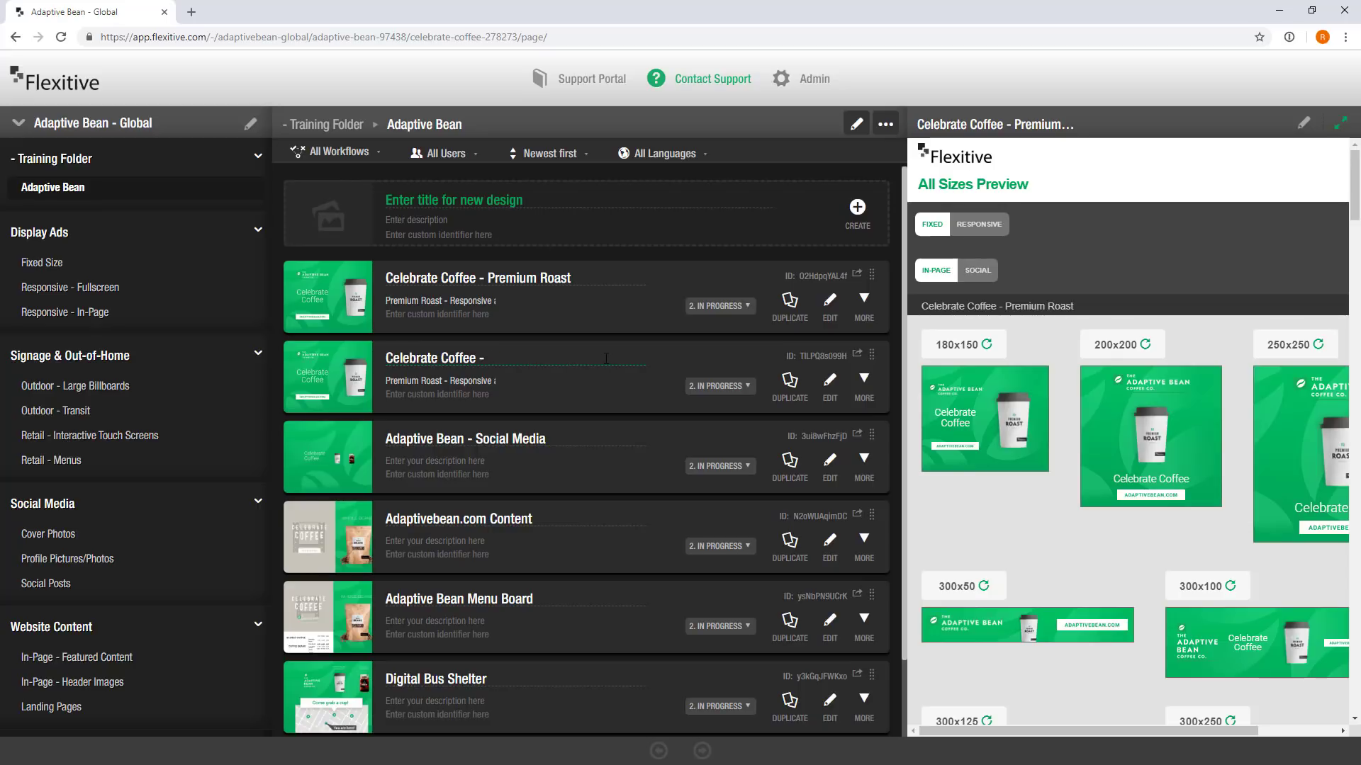
pyautogui.write('Who')
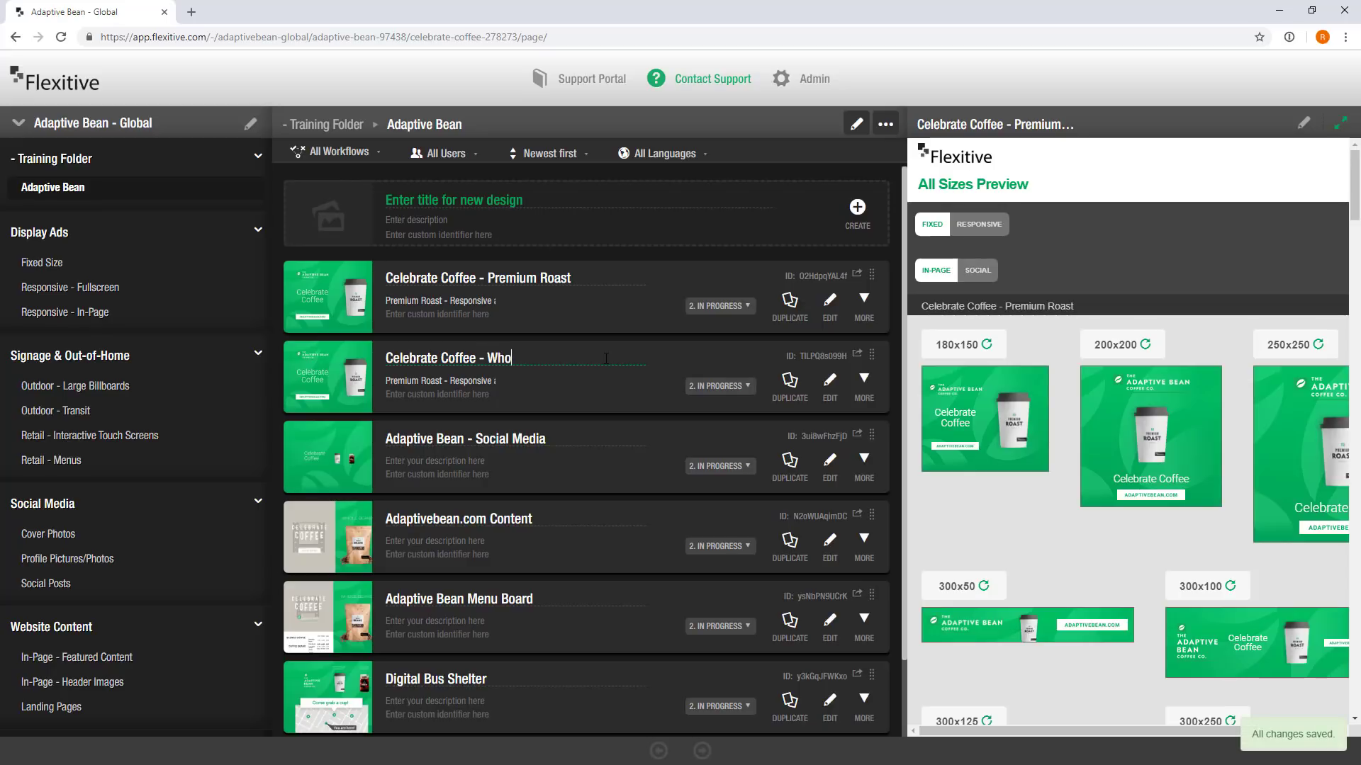
pyautogui.write('le Beans')
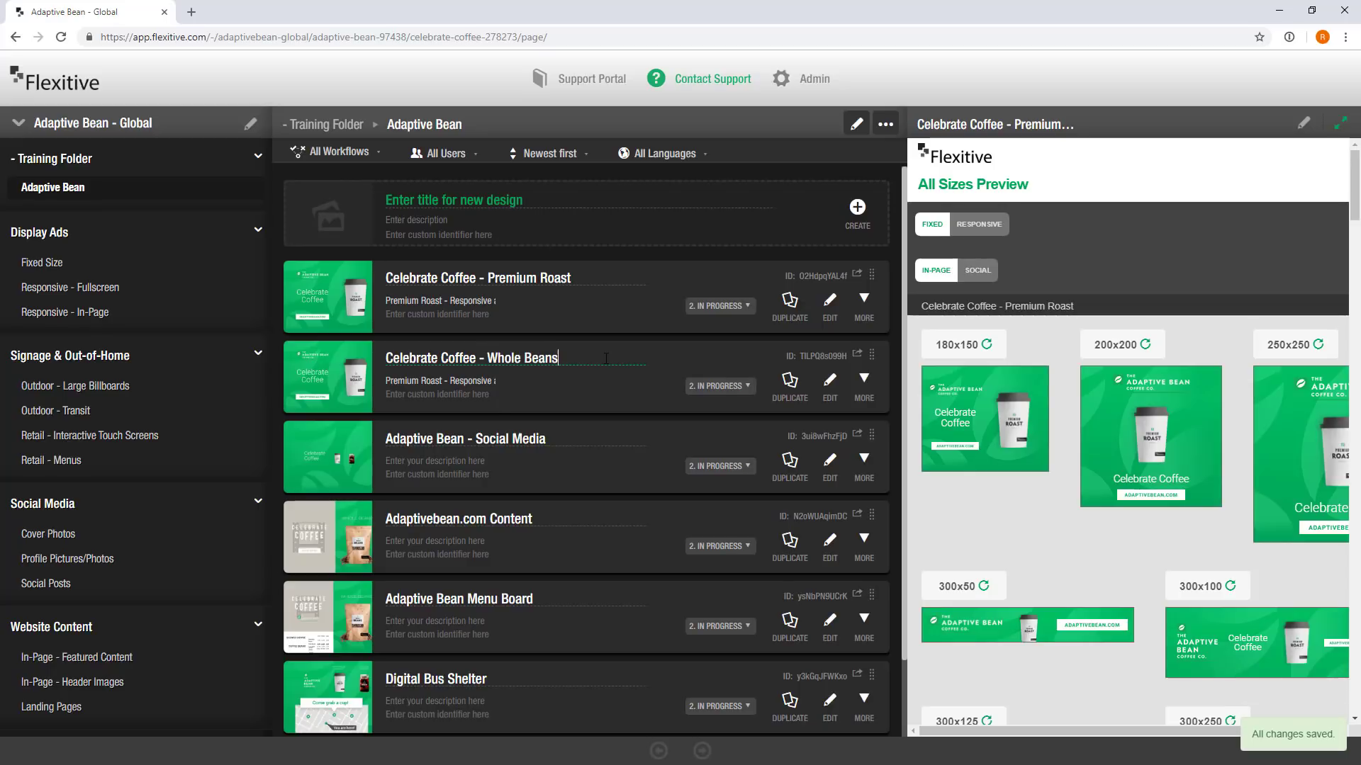
# Change the copy's description to begin with 'Whole Beans' instead of 'Premium Roast'
pyautogui.moveTo(441, 381); pyautogui.dragTo(365, 386)
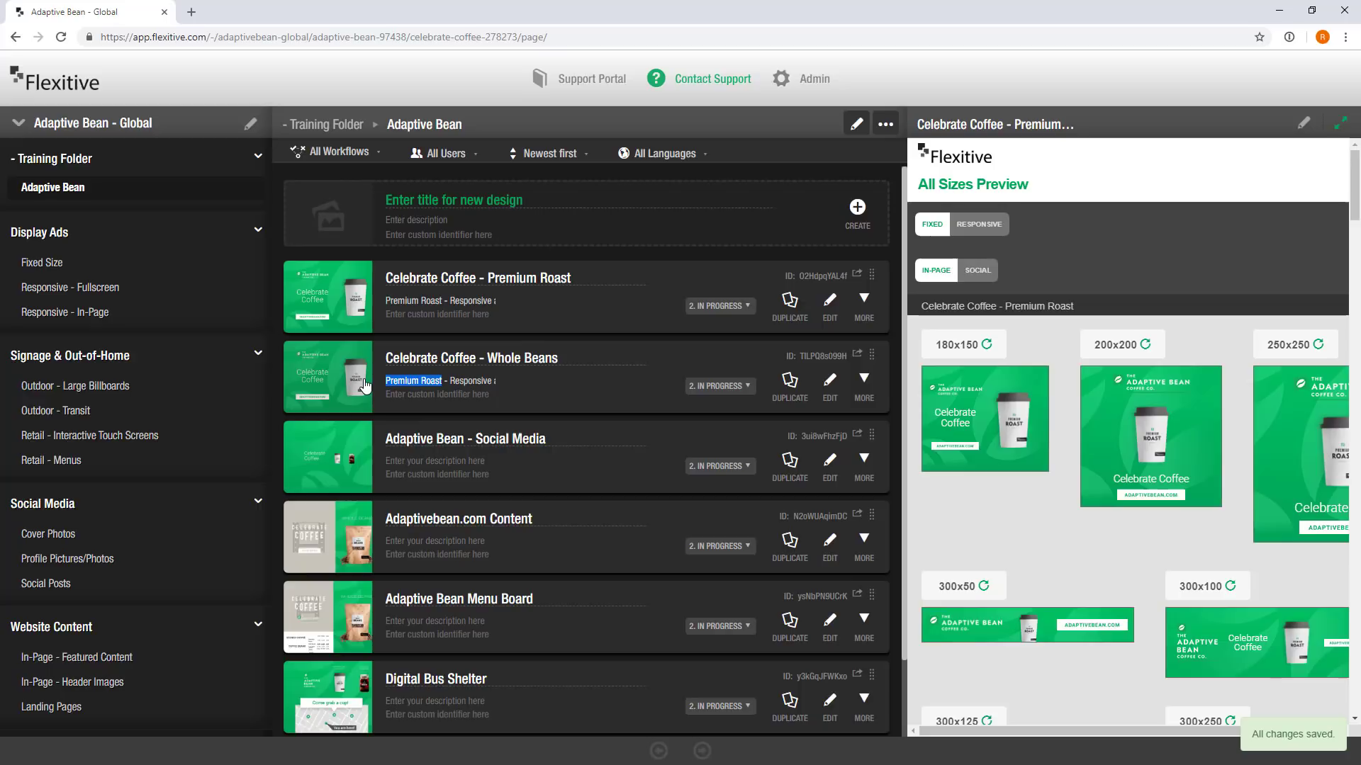
pyautogui.write('WHole')
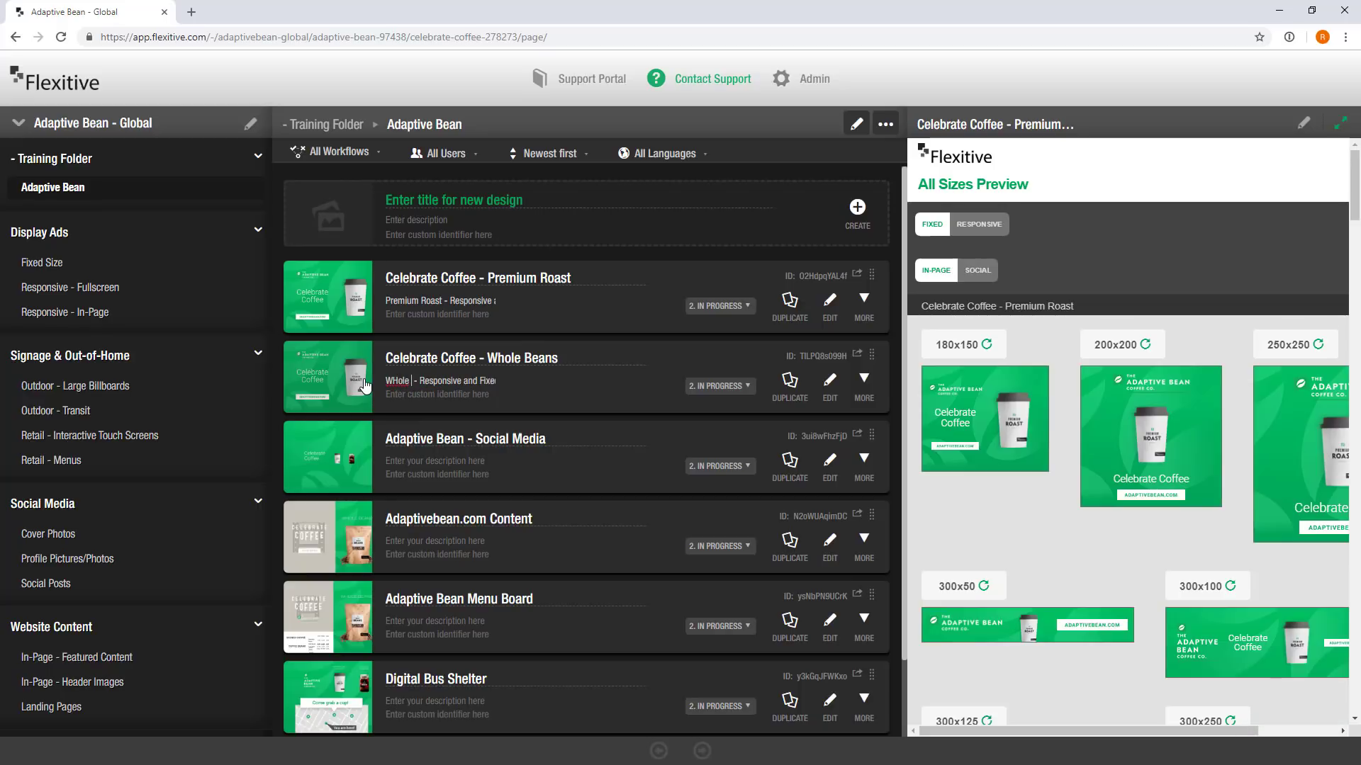
pyautogui.press('Left')
pyautogui.press('Left')
pyautogui.press('Left')
pyautogui.press('Left')
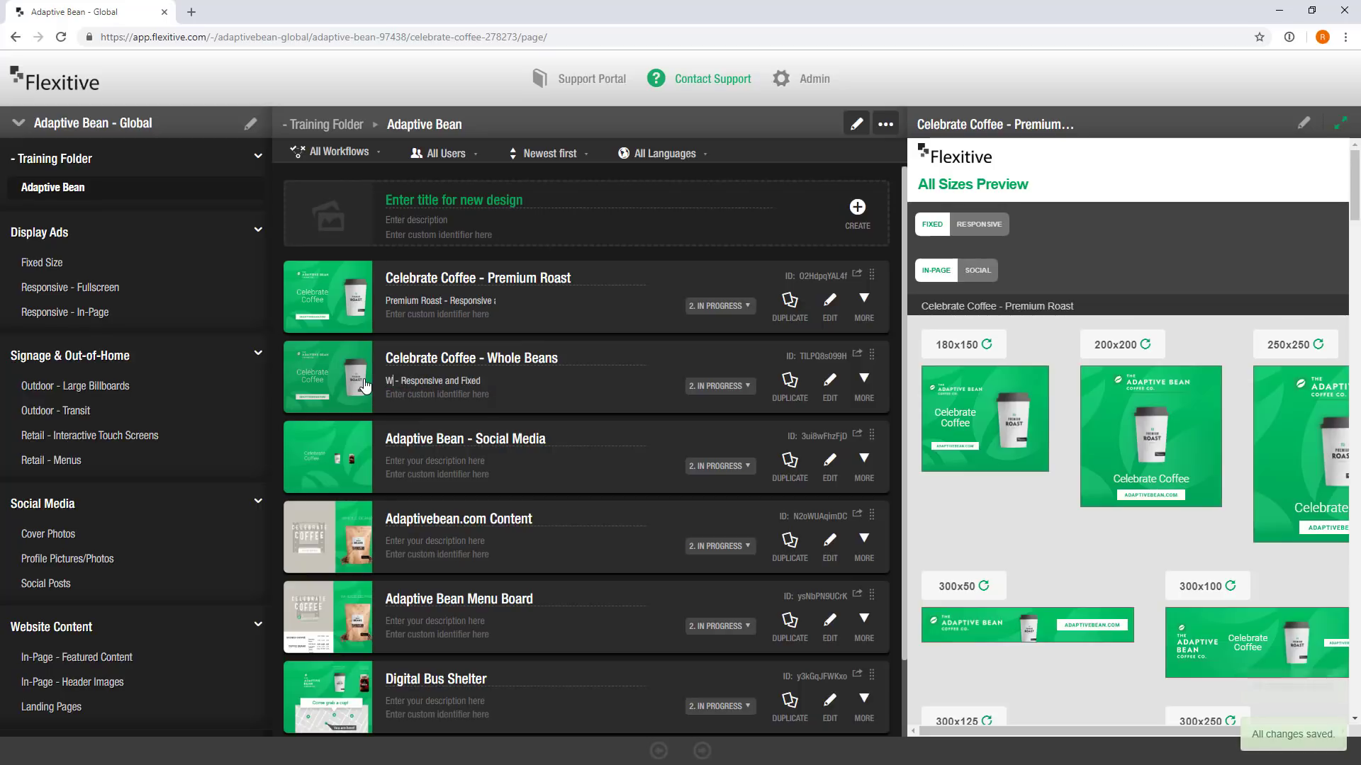
pyautogui.press('BackSpace')
pyautogui.write('h')
pyautogui.press('Right')
pyautogui.press('Right')
pyautogui.press('Right')
pyautogui.press('Right')
pyautogui.write('Beans')
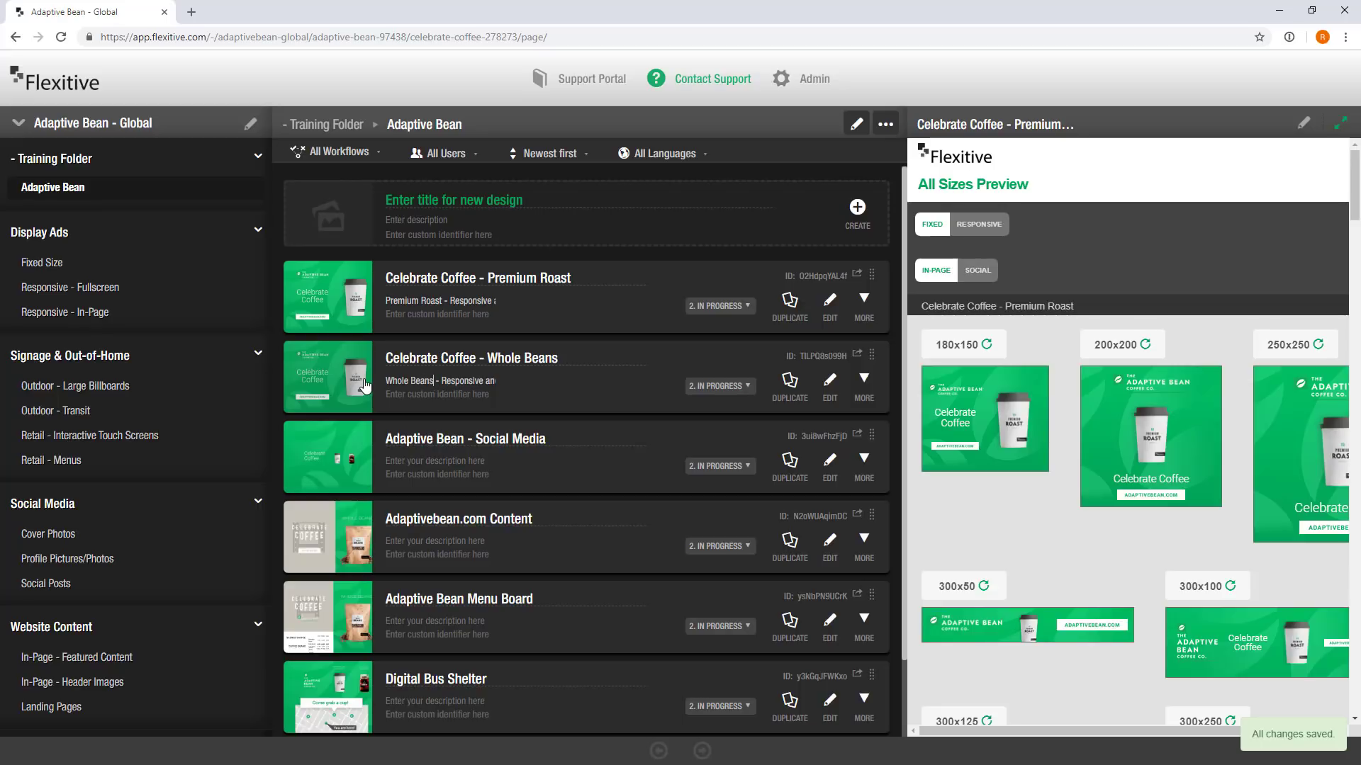
pyautogui.press('Tab')
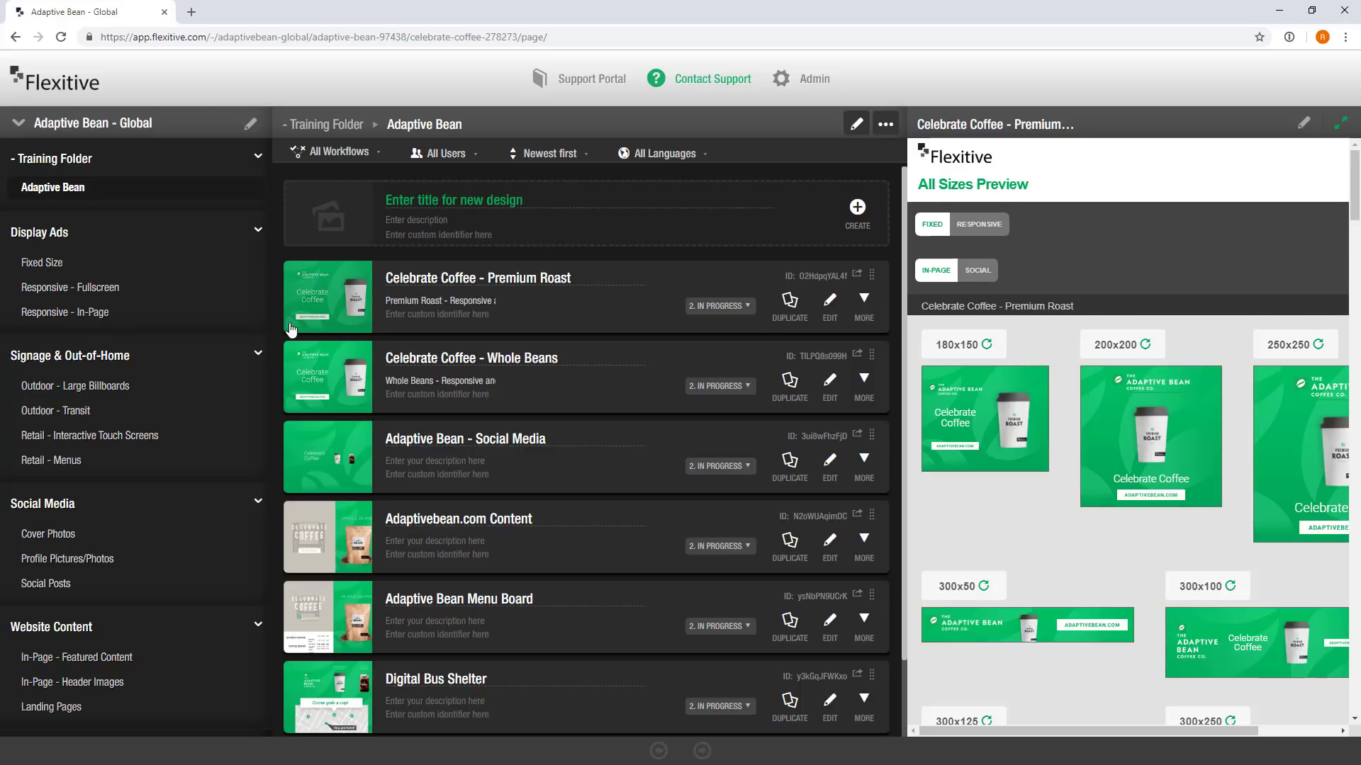
# Open the Whole Beans copy in the editor at its responsive fullscreen 16:9 size
pyautogui.click(365, 376)
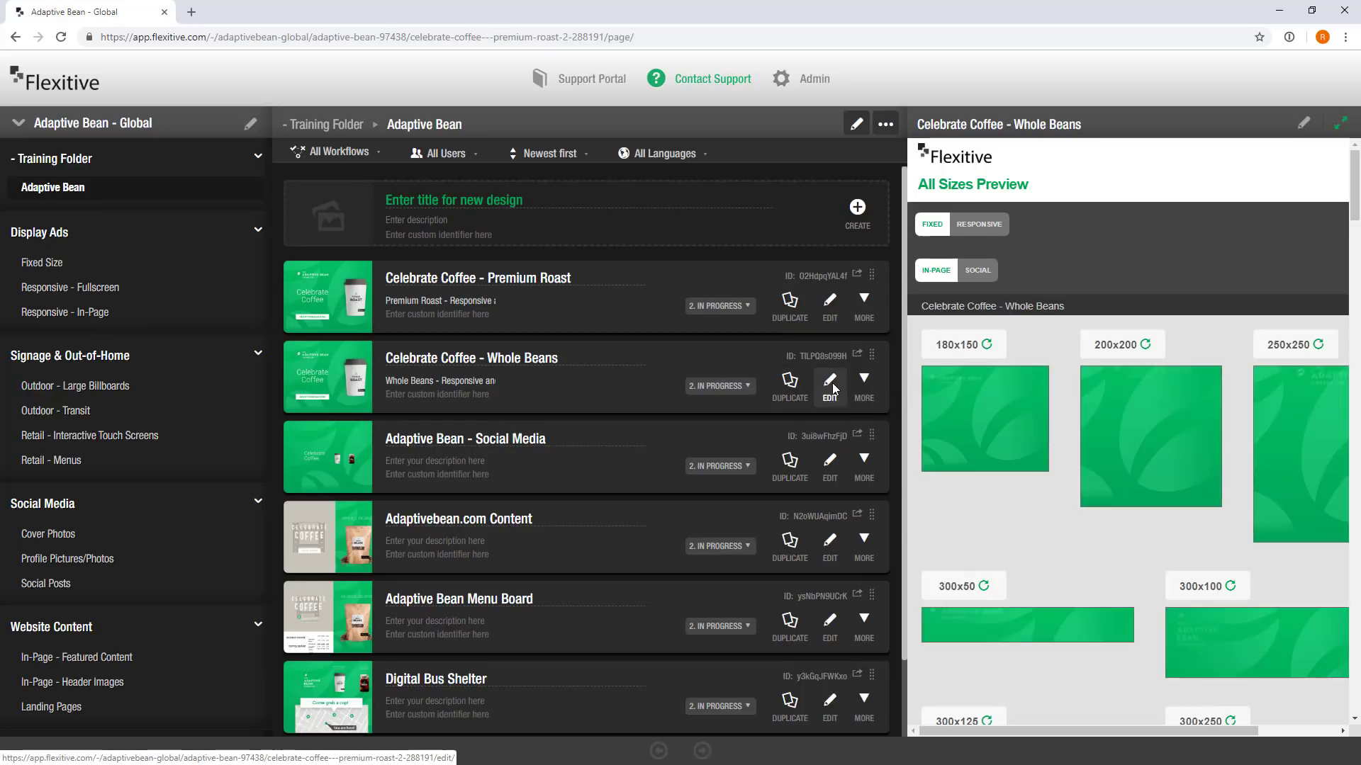
pyautogui.click(830, 387)
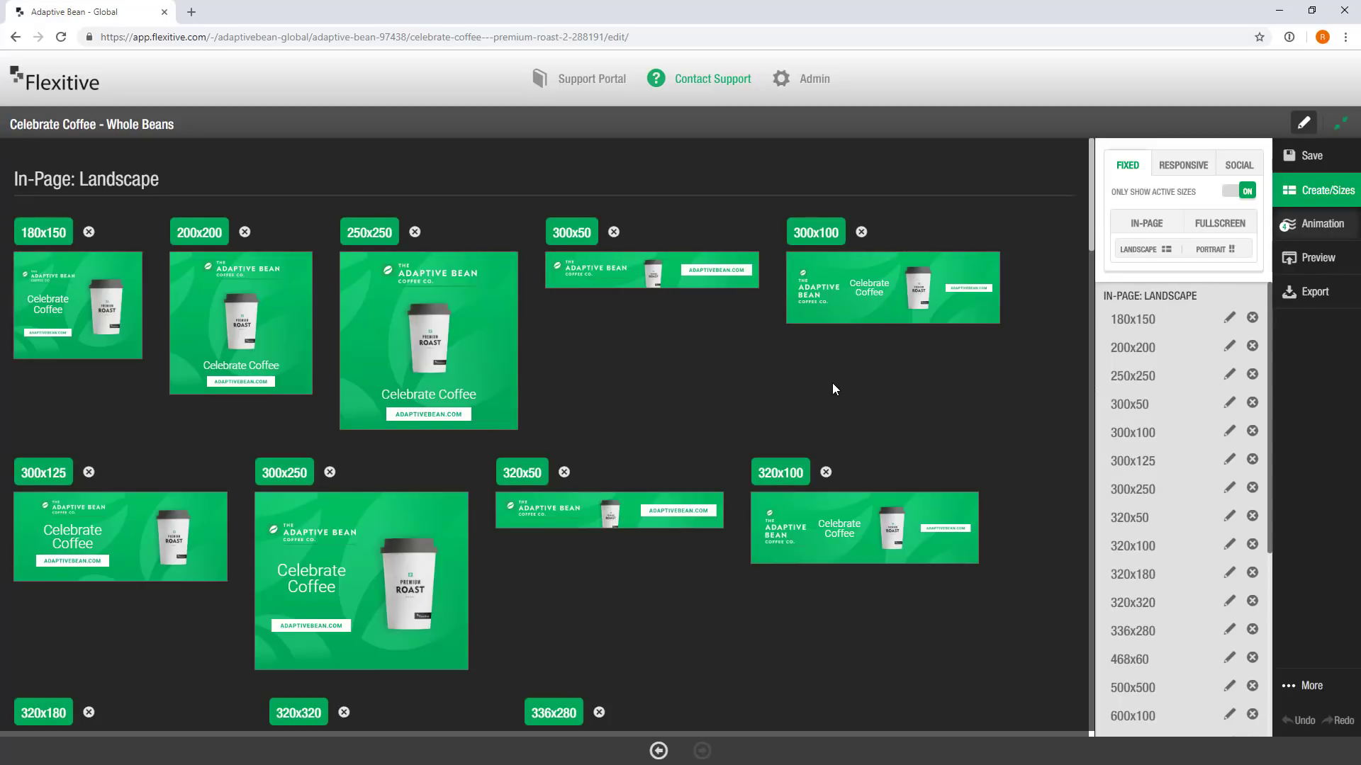
pyautogui.click(1171, 170)
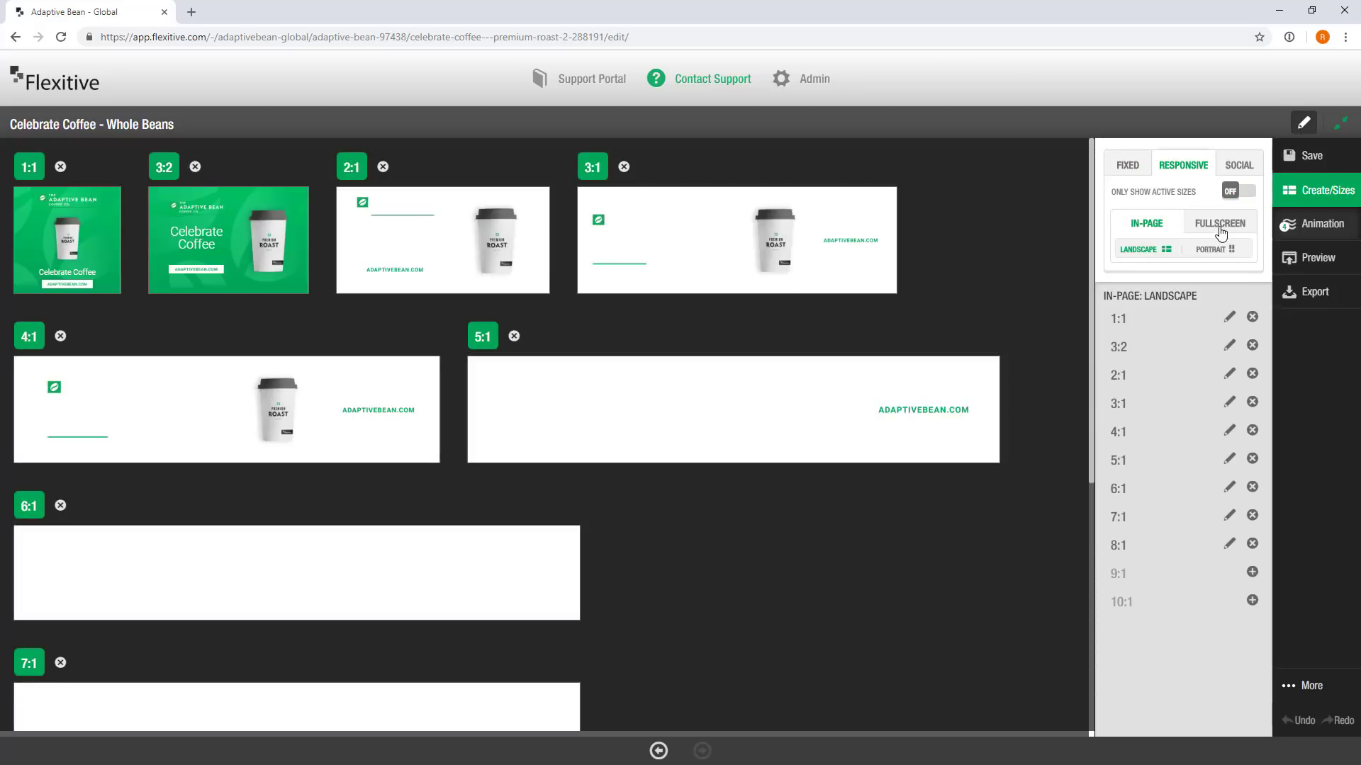
pyautogui.click(1219, 224)
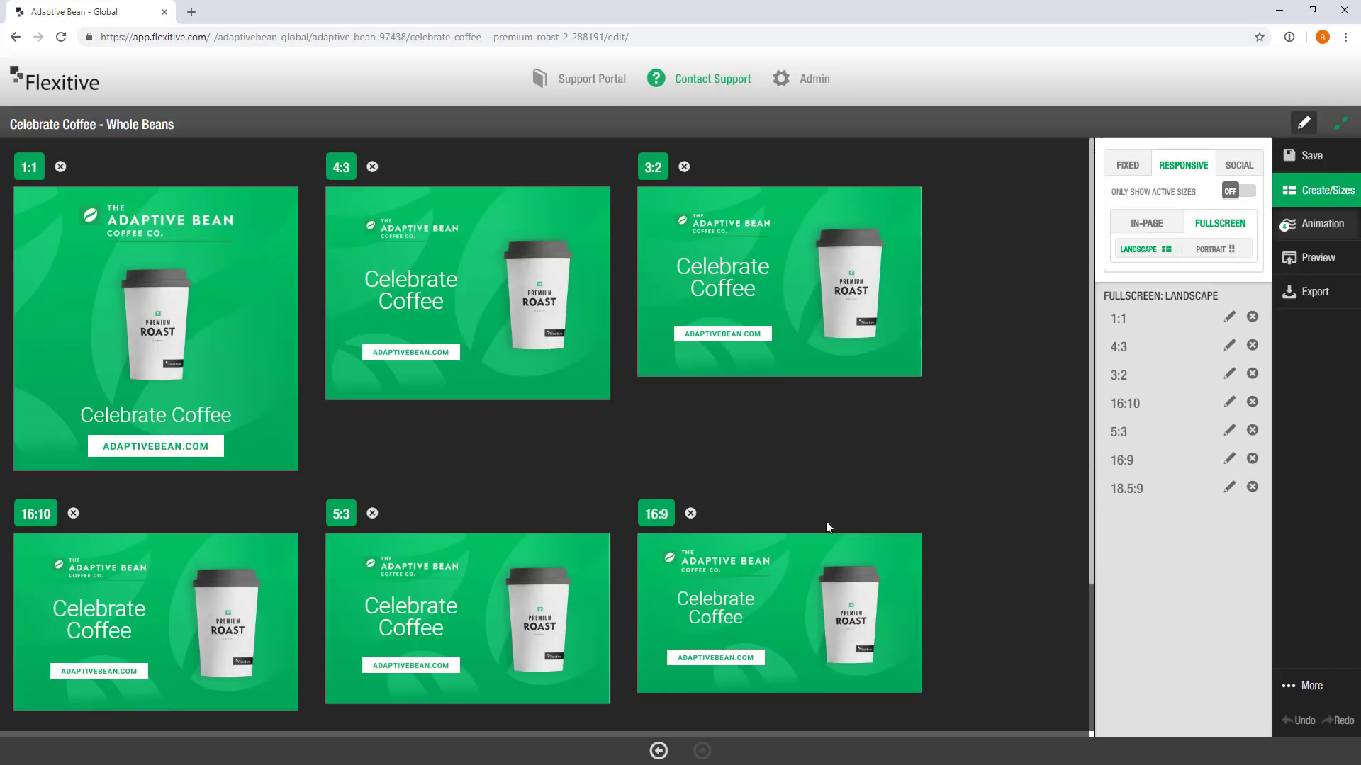
pyautogui.click(818, 571)
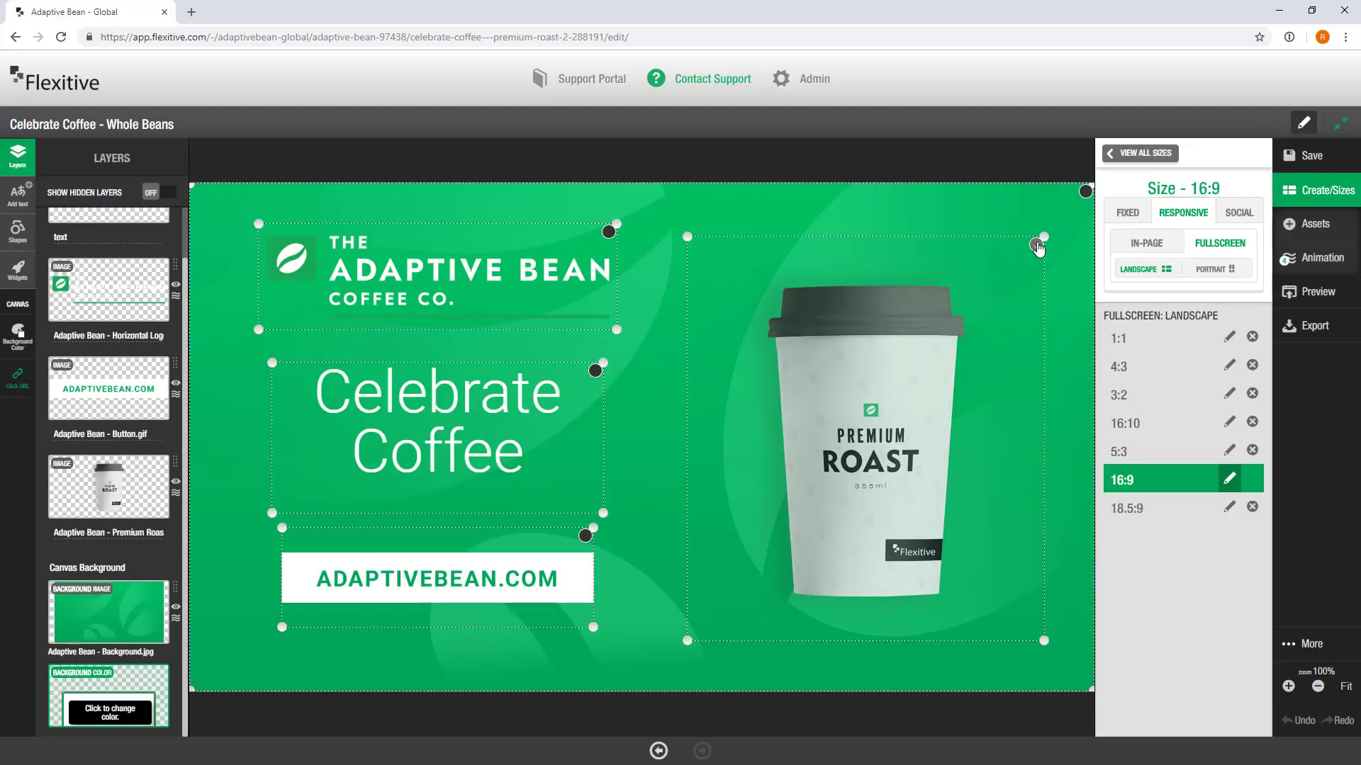
# Replace the coffee cup image with Adaptive Bean - Beans.png from the assets
pyautogui.click(1037, 247)
pyautogui.click(1292, 225)
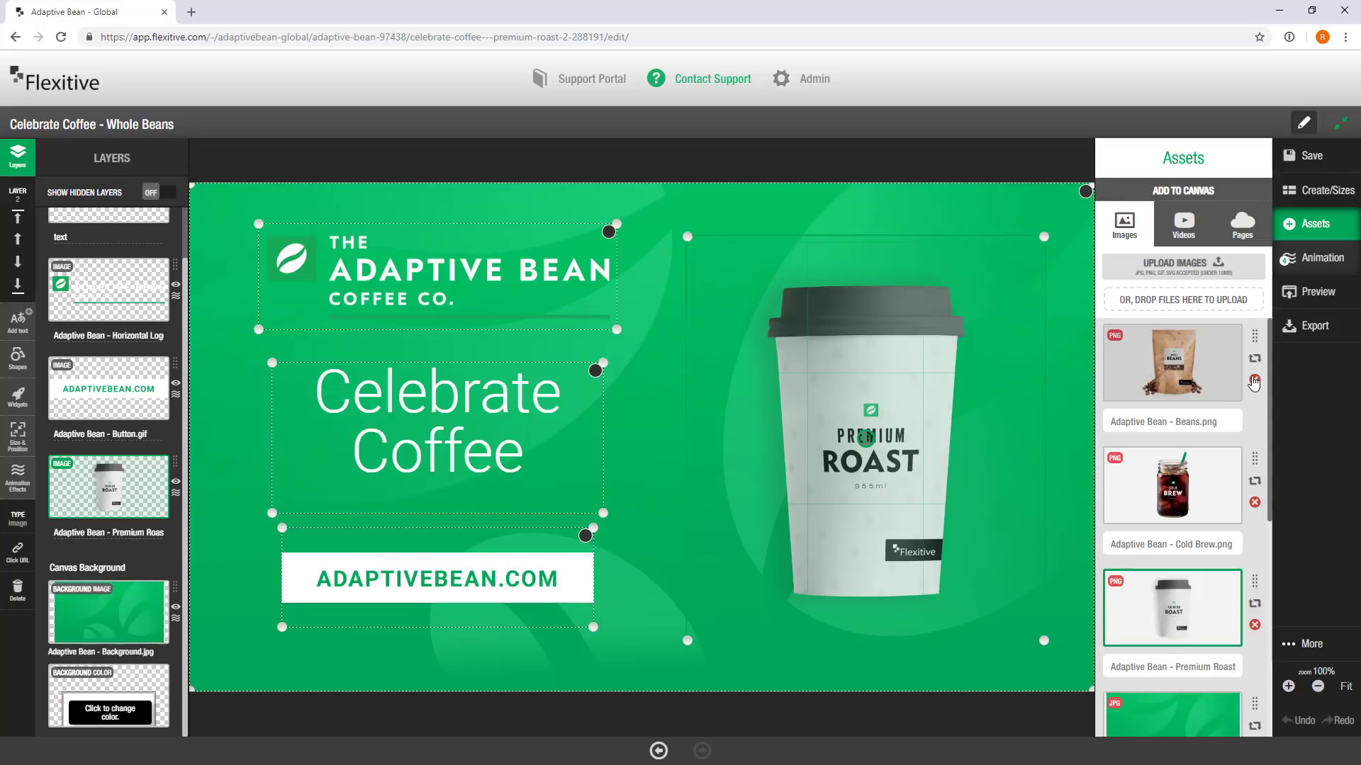
pyautogui.click(1255, 359)
# Retype the headline as 'Coffee to Celebrate' and save the design
pyautogui.click(483, 411)
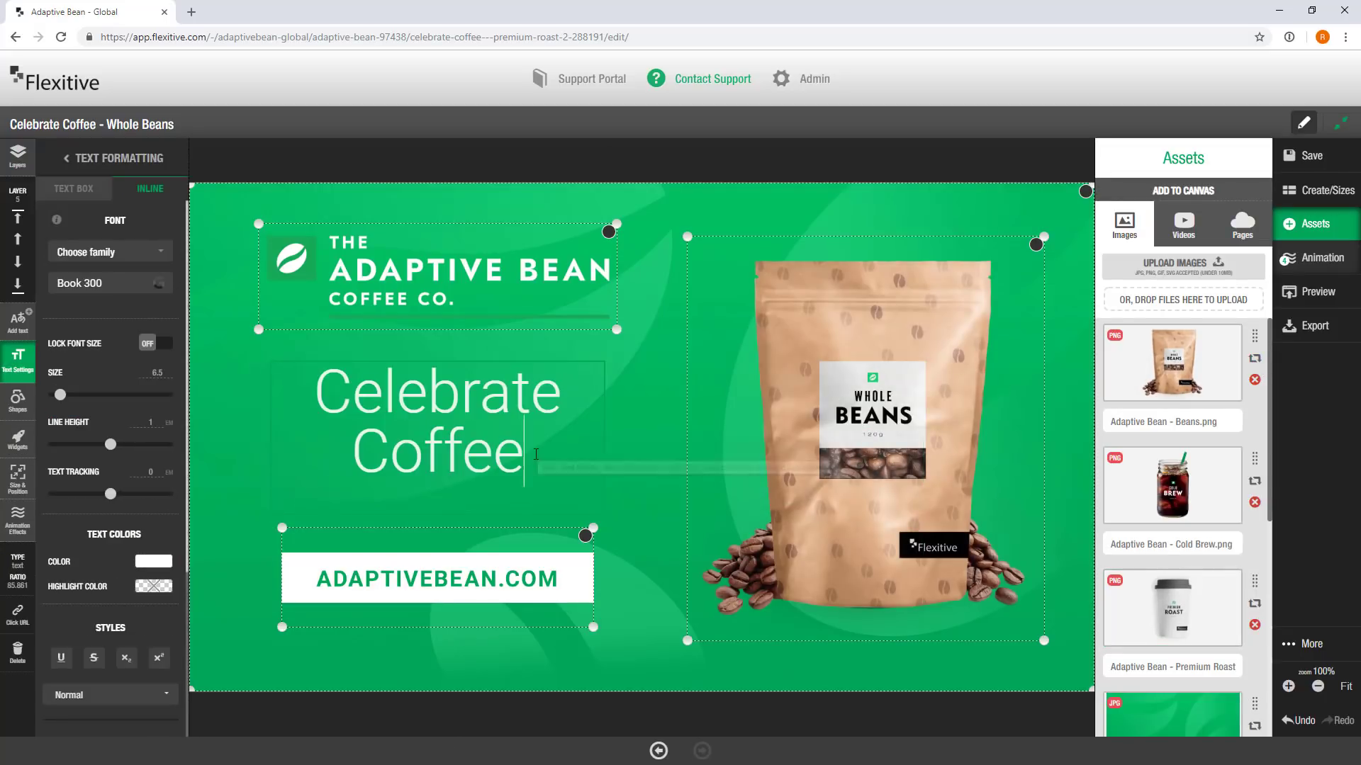
pyautogui.moveTo(543, 454); pyautogui.dragTo(296, 375)
pyautogui.write('Co')
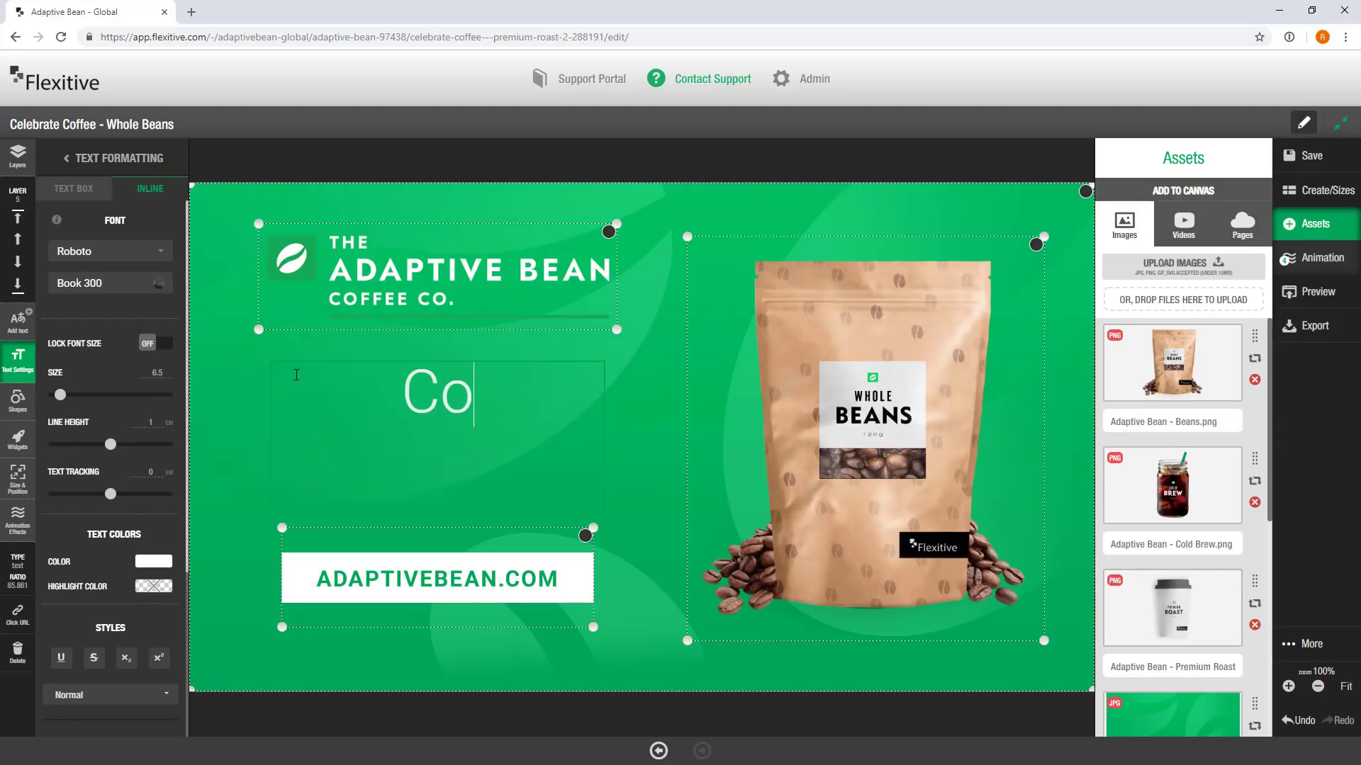
pyautogui.write('ffee to Celebrate')
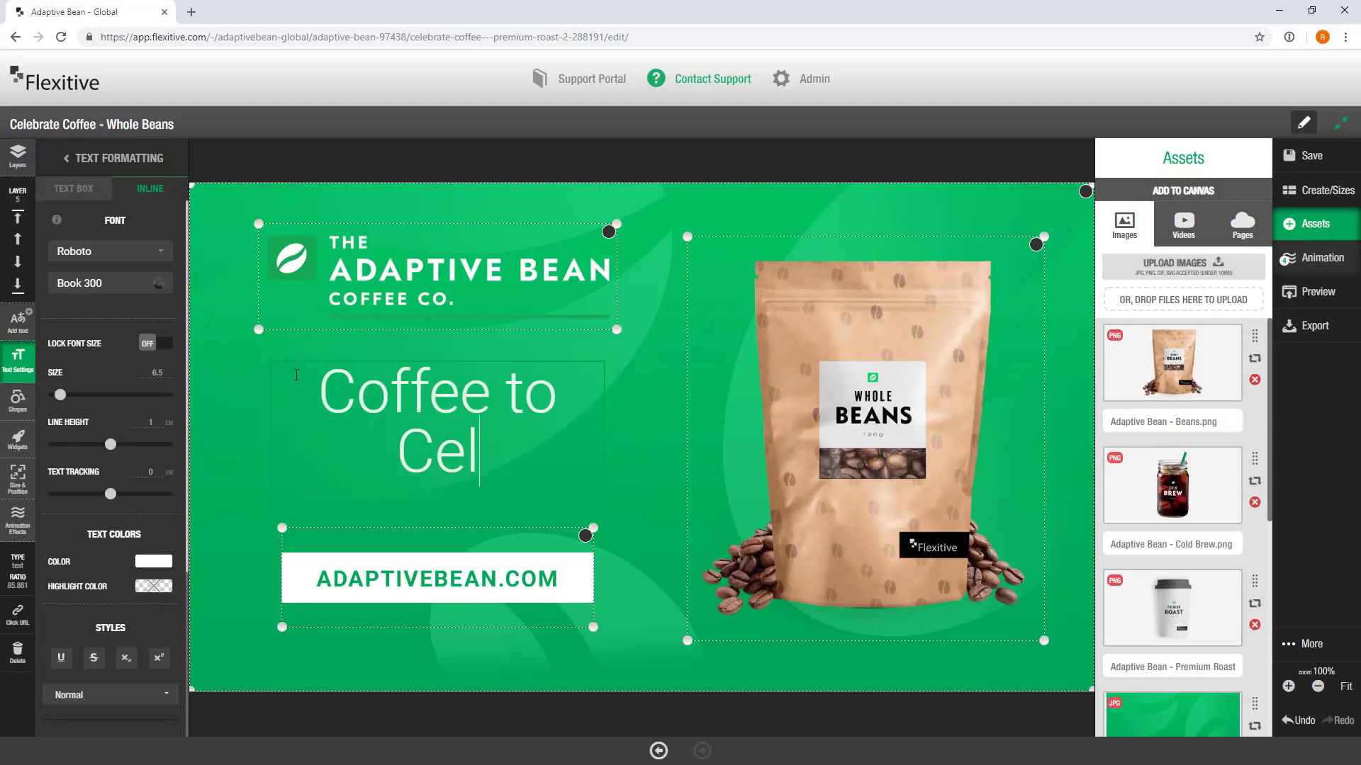
pyautogui.click(894, 172)
pyautogui.click(1306, 156)
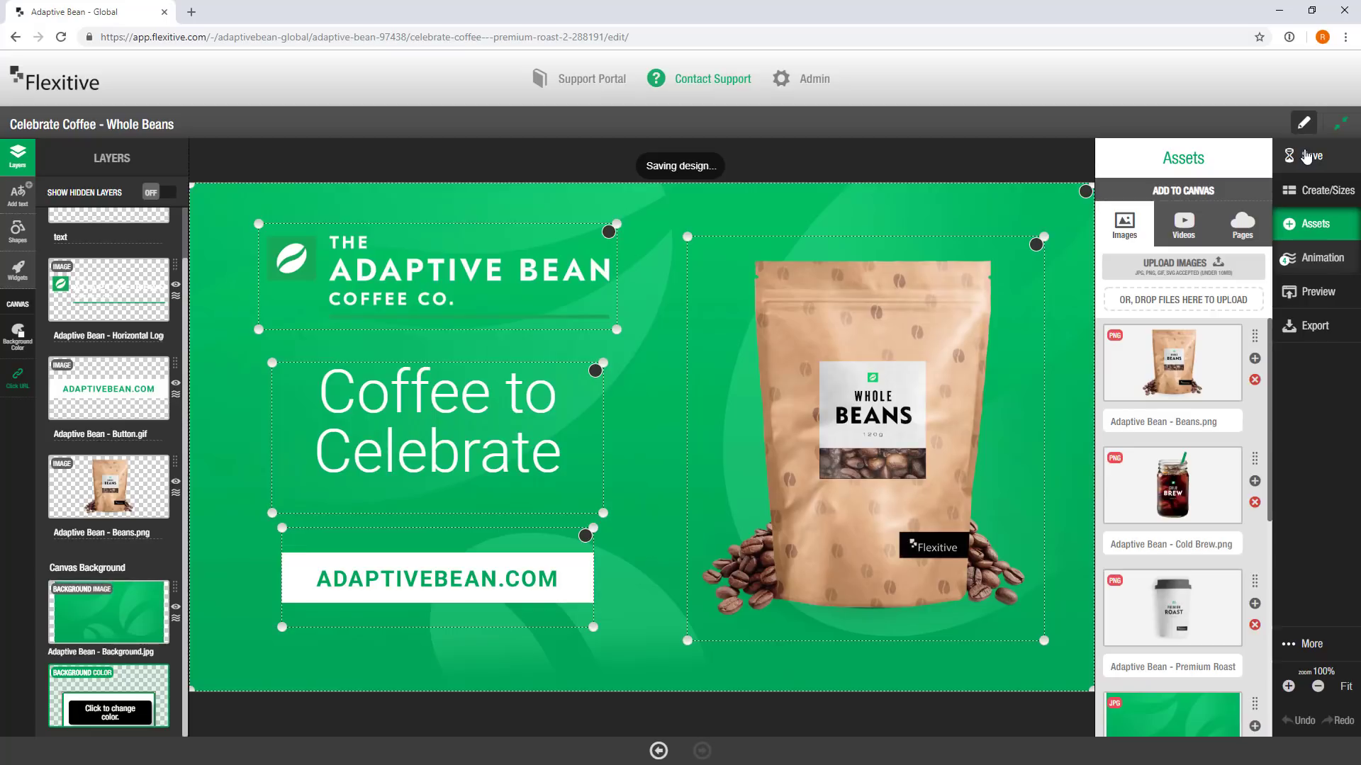
# Preview the design at all sizes, then close the preview tab
pyautogui.click(1315, 292)
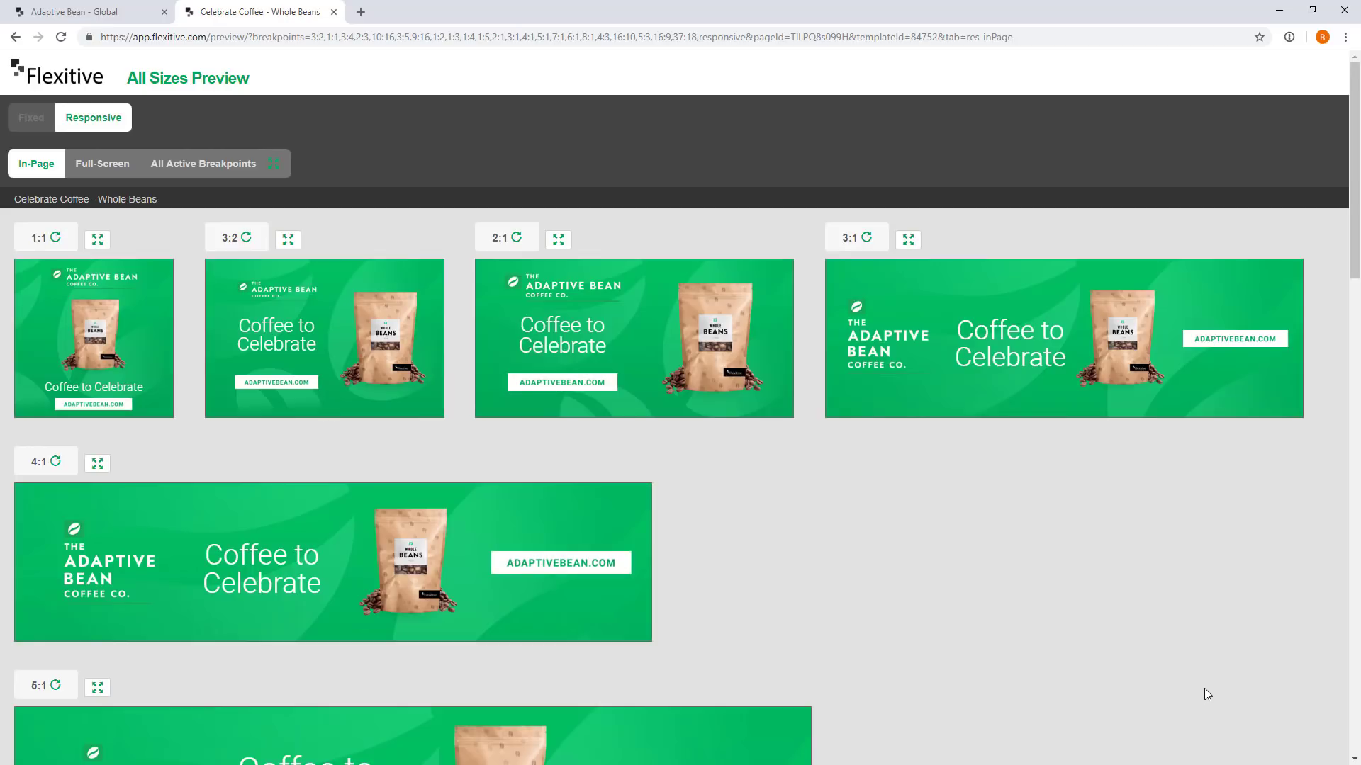
pyautogui.click(334, 12)
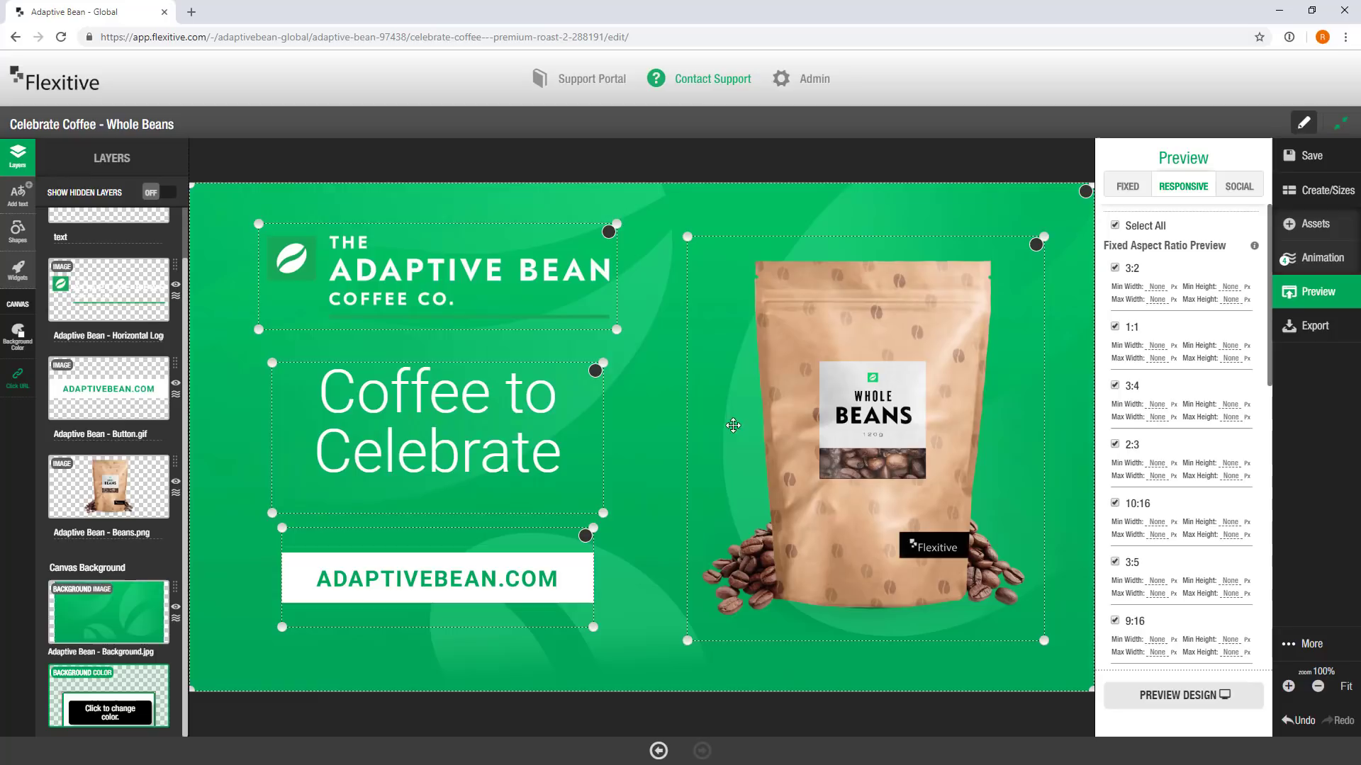
pyautogui.click(697, 85)
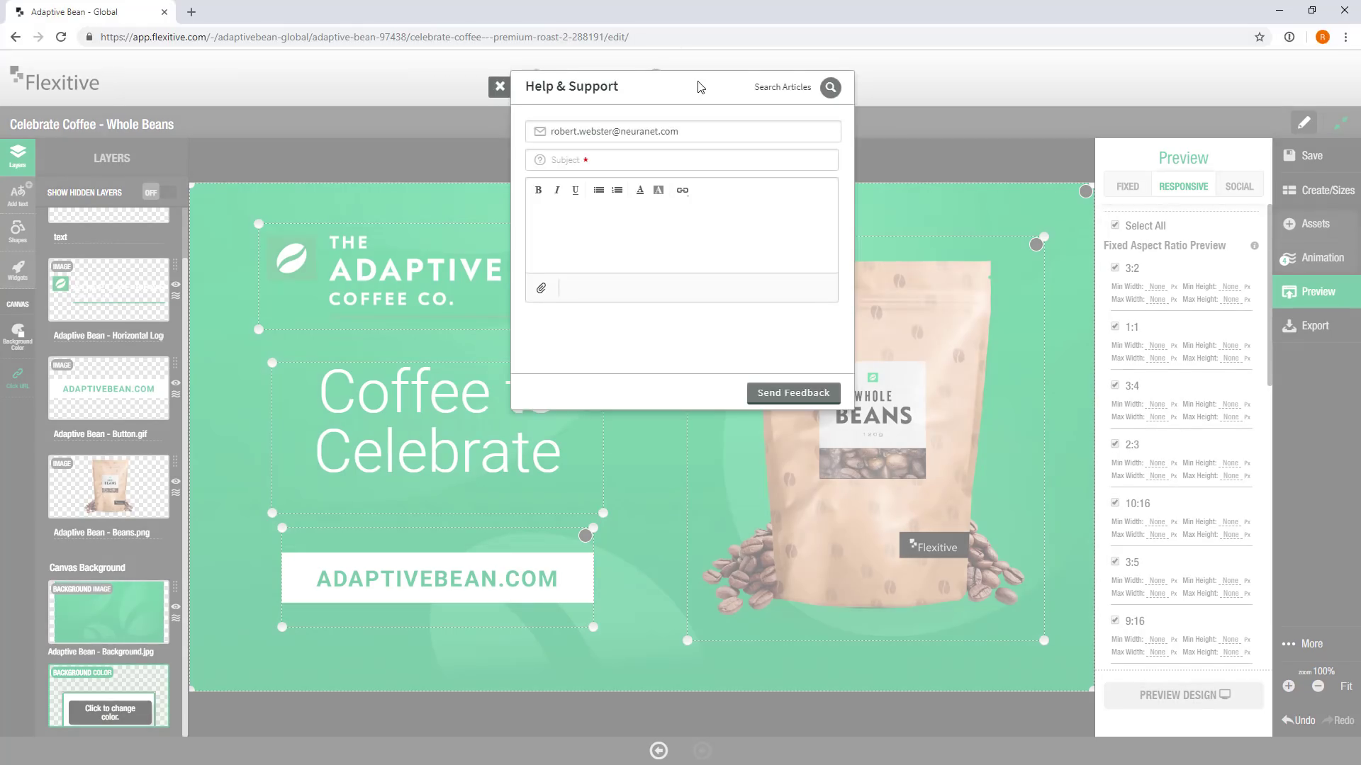
pyautogui.click(501, 87)
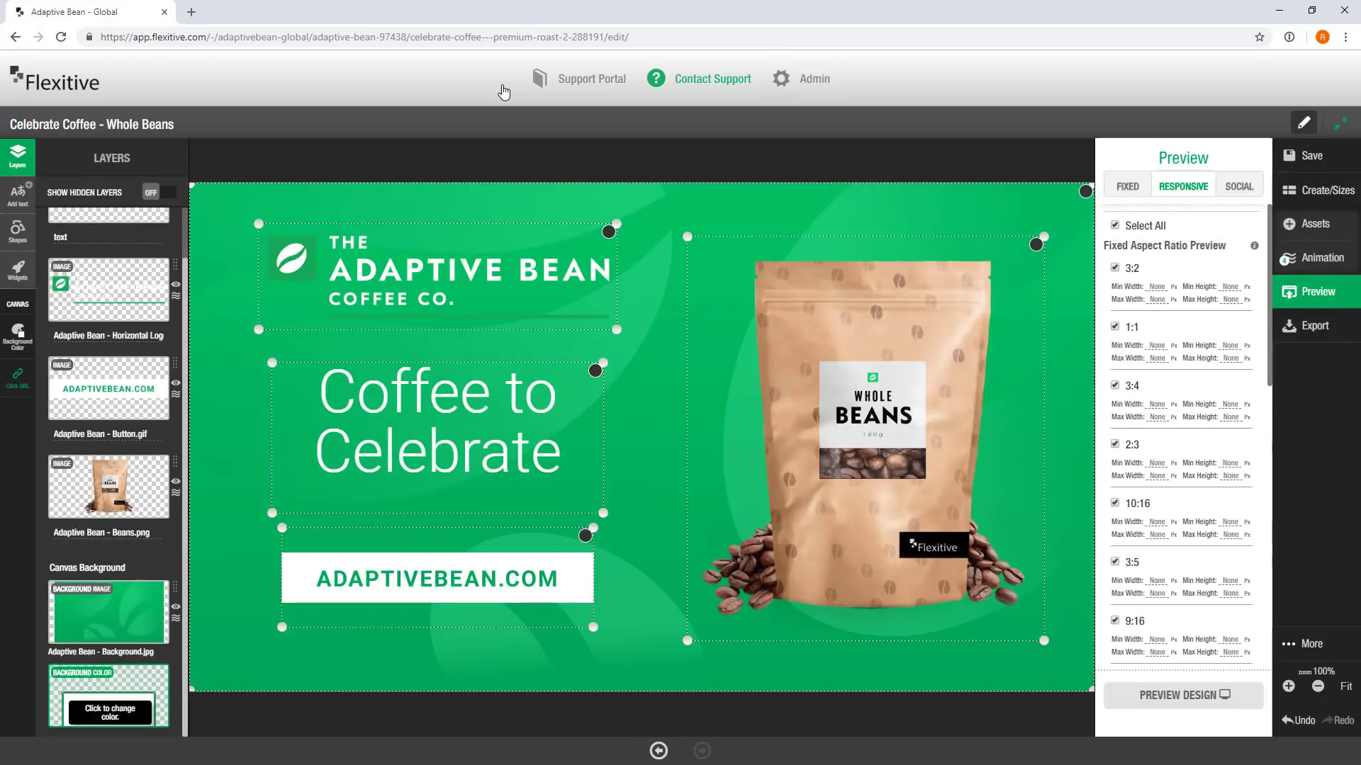